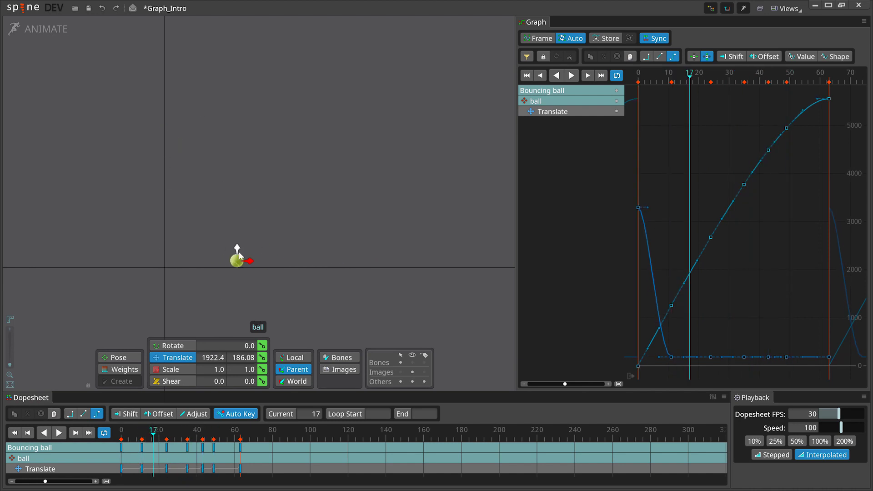
Raise the ball between ground contacts to key bounce peaks at frames 18, 30, 39 and 46, each lower than the previous.
{"action": "key", "text": "Right"}
{"action": "left_click_drag", "start_coordinate": [322, 247], "coordinate": [343, 236]}
{"action": "key", "text": "Right"}
{"action": "key", "text": "Right"}
{"action": "key", "text": "Right"}
{"action": "key", "text": "Right"}
{"action": "key", "text": "Right"}
{"action": "key", "text": "Right"}
{"action": "key", "text": "Right"}
Pull up the curve handles at the ground-contact keys on the ball's Y translate curve to sharpen the bounces.
{"action": "left_click_drag", "start_coordinate": [659, 357], "coordinate": [675, 337]}
{"action": "left_click_drag", "start_coordinate": [705, 357], "coordinate": [709, 339]}
{"action": "left_click_drag", "start_coordinate": [716, 357], "coordinate": [742, 341]}
{"action": "left_click_drag", "start_coordinate": [747, 357], "coordinate": [746, 339]}
{"action": "left_click_drag", "start_coordinate": [765, 357], "coordinate": [772, 347]}
{"action": "scroll", "coordinate": [776, 358], "scroll_direction": "up", "scroll_amount": 5}
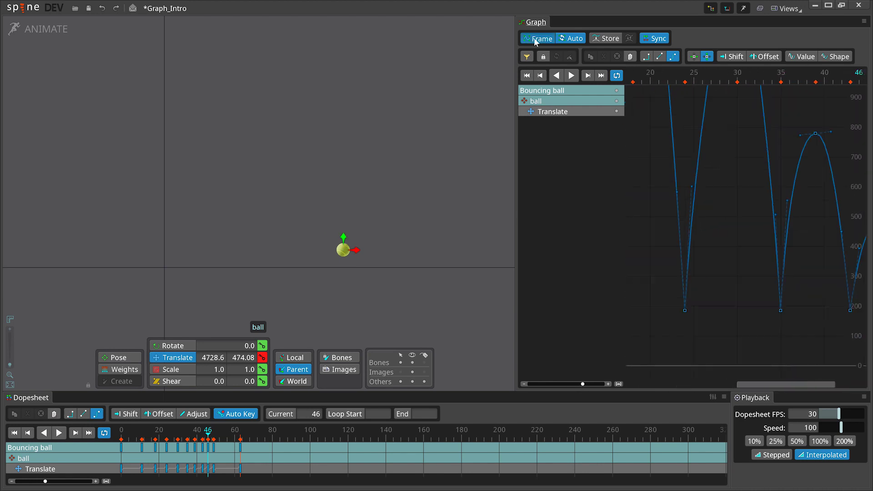
Refine the ball's Y translate curve by lengthening the horizontal handles at frame 0 and at the bounce peaks.
{"action": "left_click", "coordinate": [538, 38]}
{"action": "left_click", "coordinate": [729, 301]}
{"action": "left_click_drag", "start_coordinate": [729, 301], "coordinate": [729, 305]}
{"action": "left_click", "coordinate": [693, 274]}
{"action": "scroll", "coordinate": [693, 274], "scroll_direction": "up", "scroll_amount": 3}
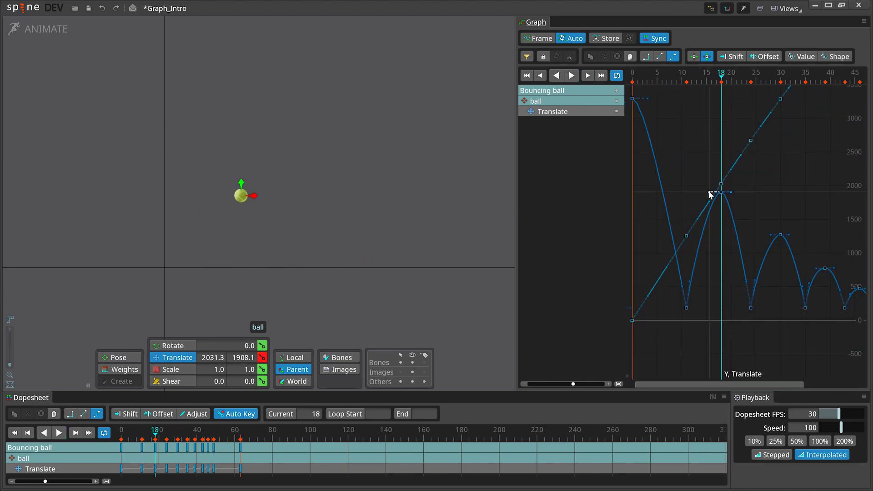
{"action": "left_click_drag", "start_coordinate": [710, 191], "coordinate": [700, 191]}
{"action": "left_click_drag", "start_coordinate": [772, 235], "coordinate": [765, 235]}
{"action": "left_click_drag", "start_coordinate": [818, 268], "coordinate": [814, 268]}
{"action": "scroll", "coordinate": [810, 255], "scroll_direction": "down", "scroll_amount": 1}
{"action": "left_click_drag", "start_coordinate": [651, 116], "coordinate": [663, 116]}
{"action": "scroll", "coordinate": [741, 288], "scroll_direction": "up", "scroll_amount": 3}
Play back the bouncing ball animation and return to the first frame.
{"action": "key", "text": "d"}
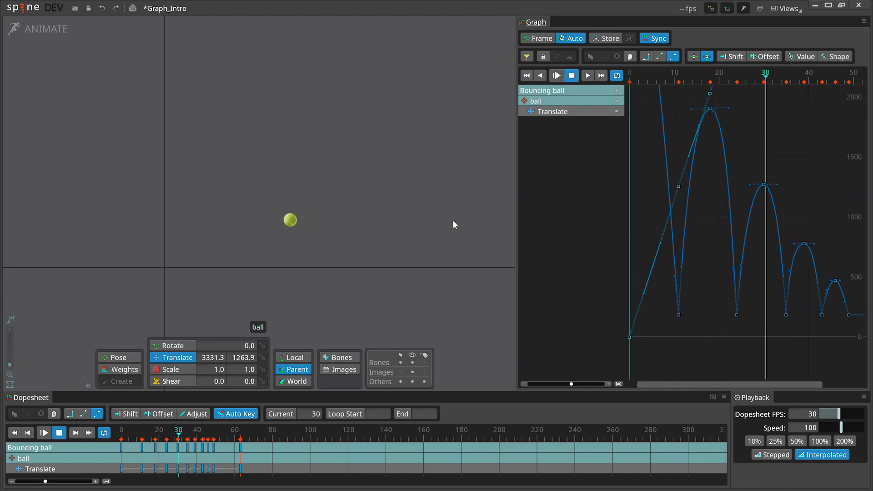
{"action": "key", "text": "d"}
{"action": "key", "text": "Home"}
{"action": "left_click", "coordinate": [173, 346]}
{"action": "left_click", "coordinate": [262, 345]}
{"action": "left_click", "coordinate": [241, 433]}
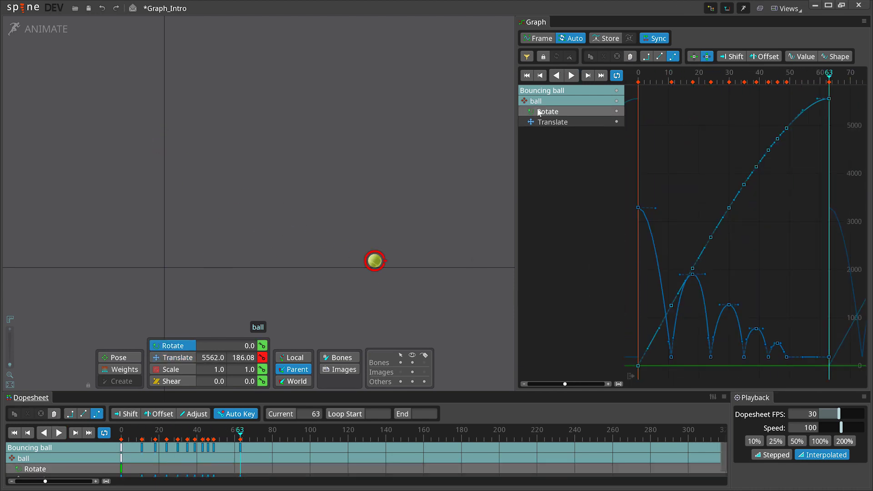
{"action": "left_click", "coordinate": [401, 282]}
{"action": "key", "text": "ctrl+z"}
{"action": "key", "text": "Home"}
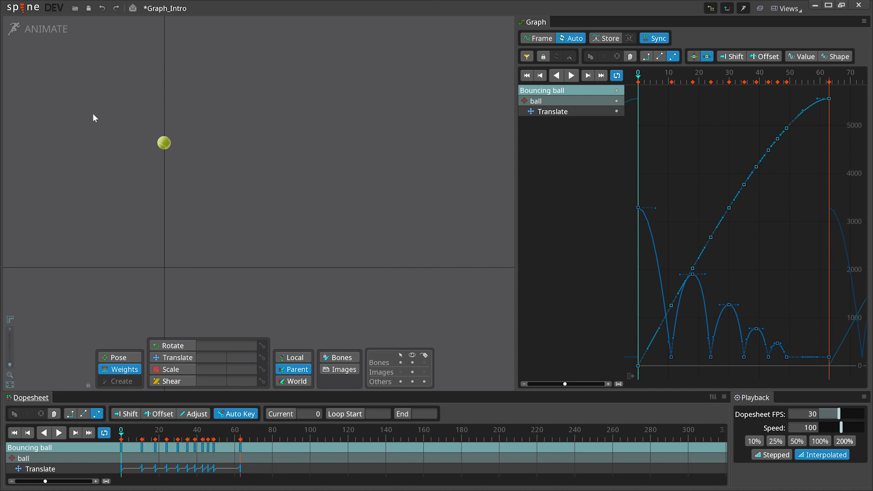
Key the ball's rotation at frames 0 and 63, lowering the frame 63 value to about -451.
{"action": "key", "text": "c"}
{"action": "left_click", "coordinate": [164, 143]}
{"action": "left_click", "coordinate": [262, 345]}
{"action": "left_click", "coordinate": [240, 433]}
{"action": "left_click", "coordinate": [262, 345]}
{"action": "scroll", "coordinate": [737, 287], "scroll_direction": "up", "scroll_amount": 2}
{"action": "left_click_drag", "start_coordinate": [826, 369], "coordinate": [827, 387]}
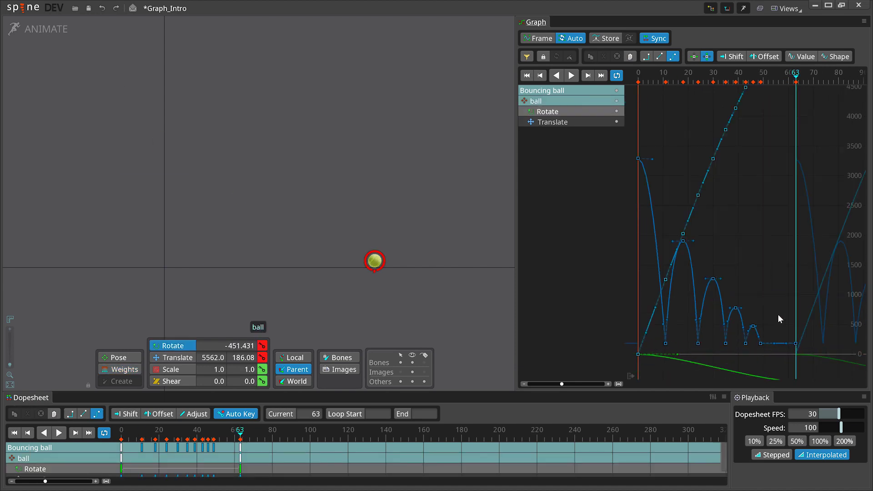
Hide the translate curves, steepen the start of the ball's rotate curve and lower its end key further.
{"action": "left_click", "coordinate": [617, 122]}
{"action": "left_click_drag", "start_coordinate": [678, 97], "coordinate": [684, 185]}
{"action": "left_click", "coordinate": [808, 370]}
{"action": "scroll", "coordinate": [807, 369], "scroll_direction": "down", "scroll_amount": 1}
{"action": "left_click_drag", "start_coordinate": [795, 272], "coordinate": [796, 373]}
Play back the animation to check the ball's spin together with its bounces.
{"action": "key", "text": "d"}
{"action": "key", "text": "d"}
{"action": "key", "text": "d"}
{"action": "key", "text": "d"}
{"action": "key", "text": "d"}
{"action": "scroll", "coordinate": [724, 195], "scroll_direction": "down", "scroll_amount": 1}
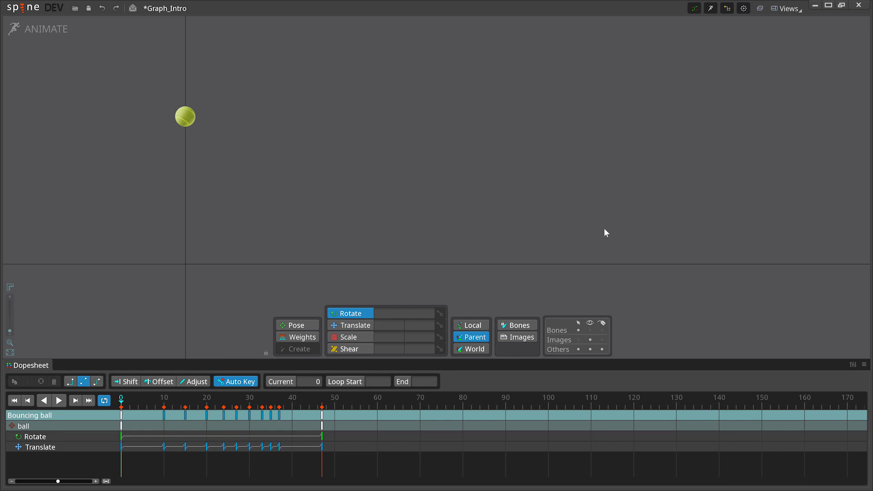
Open the Graph view, then hide it and show it again.
{"action": "left_click", "coordinate": [791, 9]}
{"action": "left_click", "coordinate": [789, 103]}
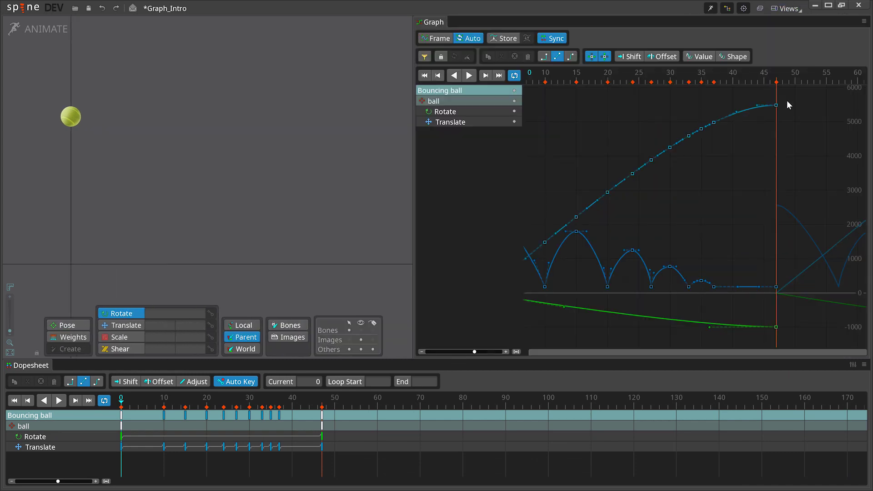
{"action": "key", "text": "alt+g"}
{"action": "key", "text": "alt+g"}
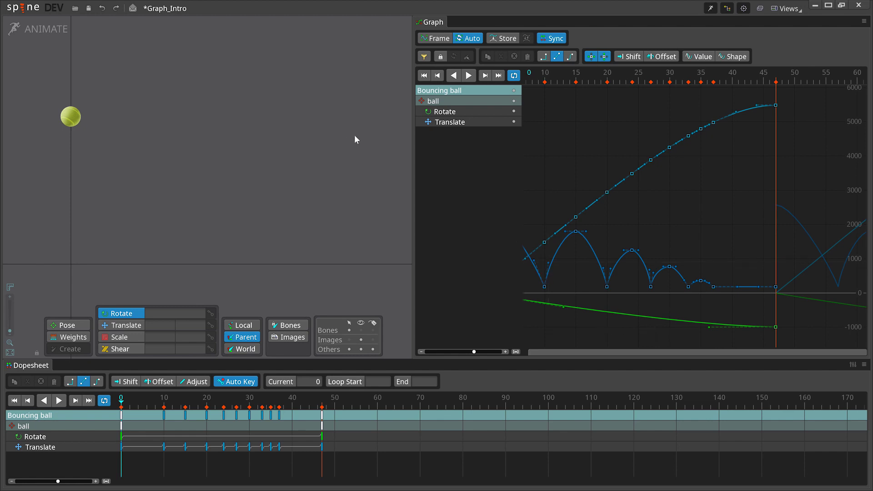
Filter the Graph view to Translate timelines only, select the ball's Rotate timeline in the Dopesheet, and turn the filter off.
{"action": "left_click", "coordinate": [424, 56]}
{"action": "left_click", "coordinate": [438, 92]}
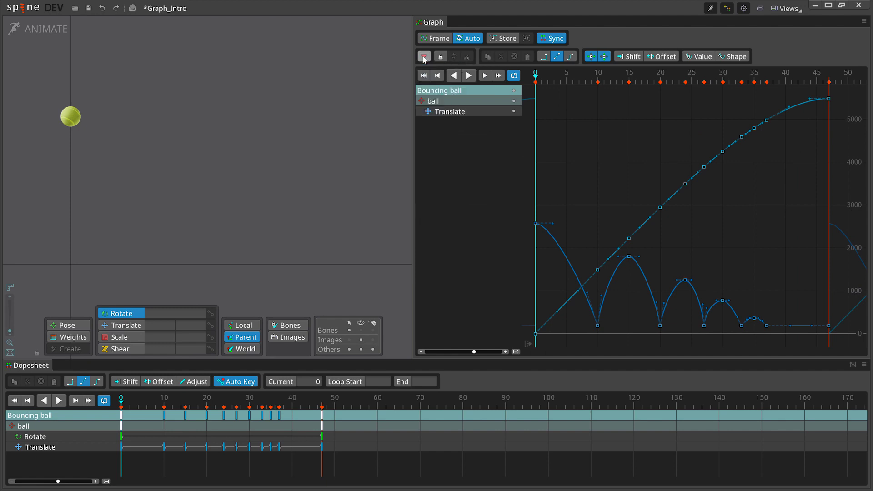
{"action": "left_click", "coordinate": [440, 57]}
{"action": "left_click", "coordinate": [82, 437]}
{"action": "left_click", "coordinate": [424, 56]}
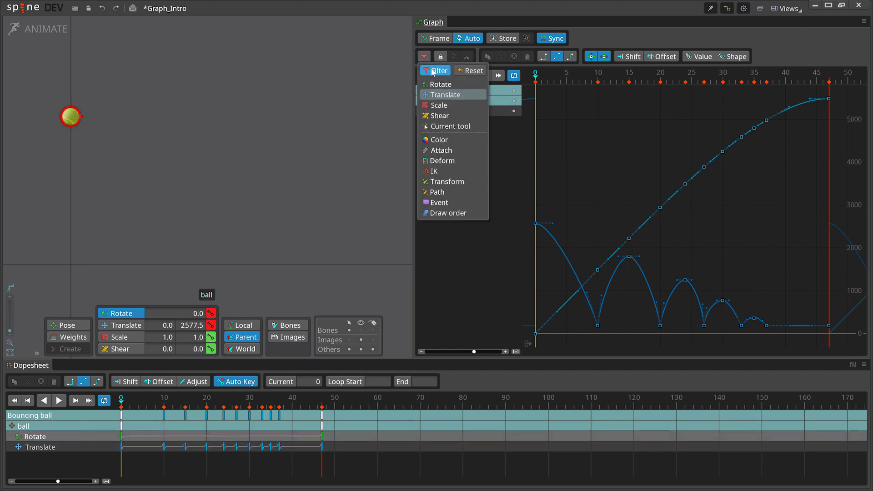
{"action": "left_click", "coordinate": [433, 72]}
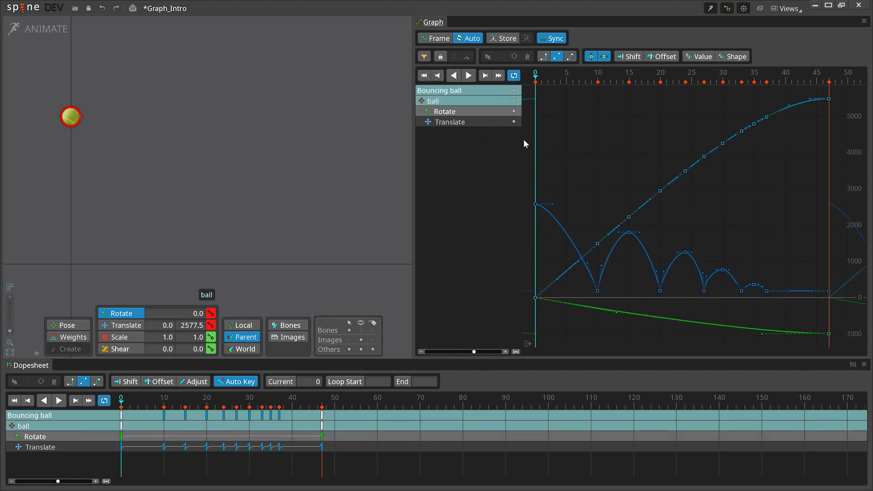
Hide the ball's Rotate curve in the Graph view, keeping the Translate curves shown.
{"action": "left_click", "coordinate": [514, 112]}
{"action": "left_click", "coordinate": [514, 122]}
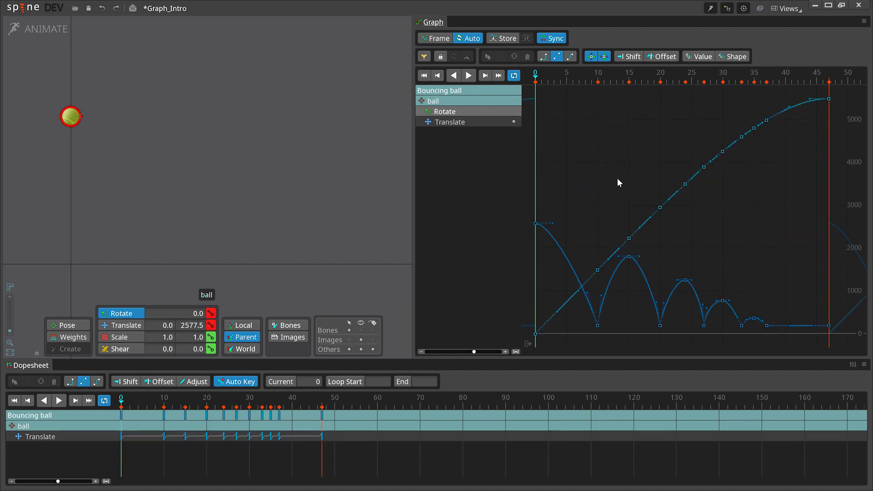
Examine the ball's Translate curves at different zoom levels and positions in the Graph view.
{"action": "scroll", "coordinate": [683, 173], "scroll_direction": "up", "scroll_amount": 3}
{"action": "scroll", "coordinate": [684, 196], "scroll_direction": "down", "scroll_amount": 5}
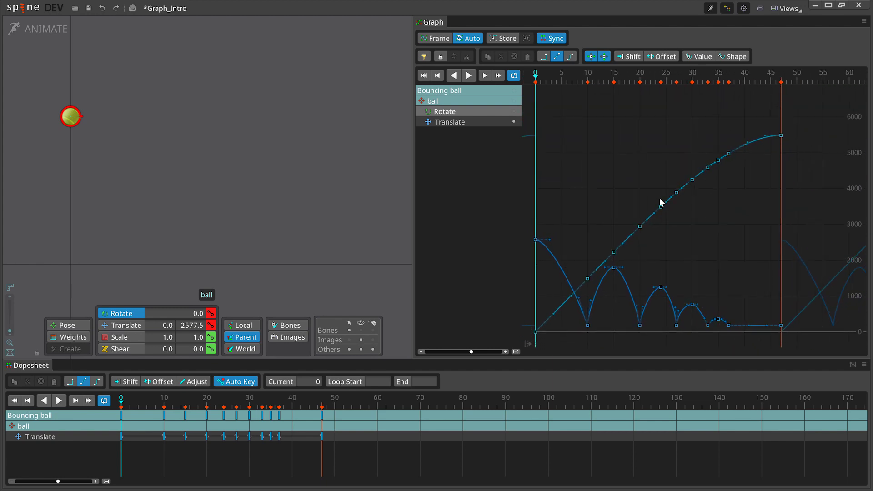
{"action": "scroll", "coordinate": [659, 200], "scroll_direction": "down", "scroll_amount": 2}
{"action": "scroll", "coordinate": [634, 206], "scroll_direction": "up", "scroll_amount": 4}
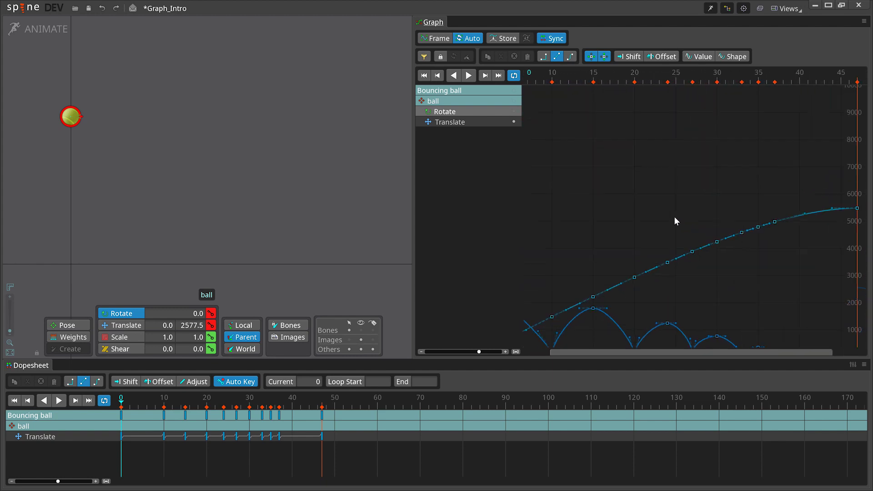
{"action": "scroll", "coordinate": [711, 222], "scroll_direction": "down", "scroll_amount": 3}
{"action": "scroll", "coordinate": [627, 224], "scroll_direction": "up", "scroll_amount": 3}
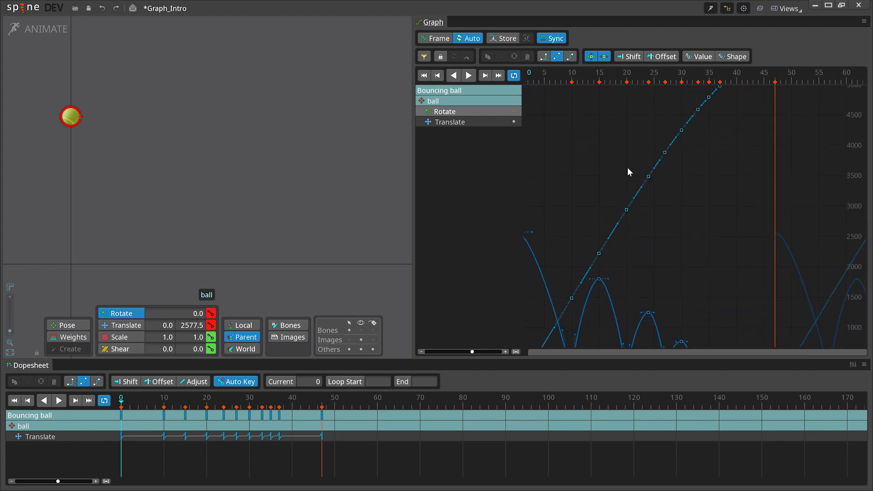
{"action": "scroll", "coordinate": [624, 114], "scroll_direction": "down", "scroll_amount": 5}
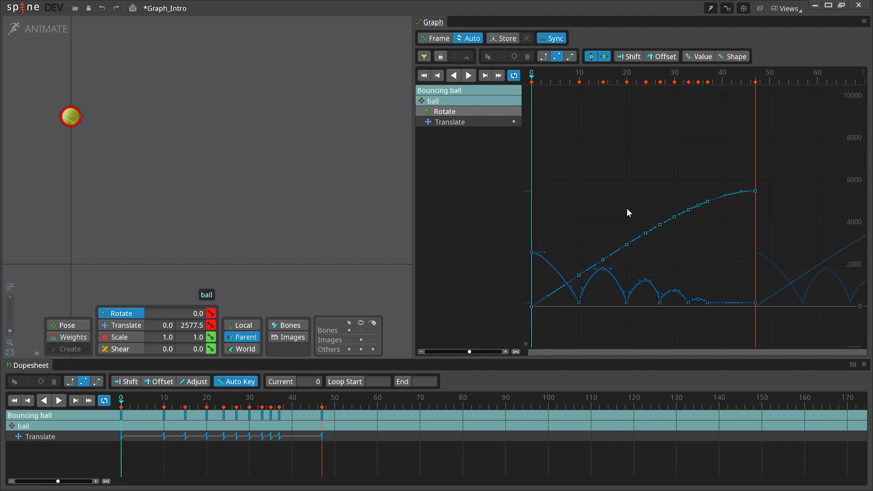
{"action": "scroll", "coordinate": [627, 213], "scroll_direction": "up", "scroll_amount": 3}
{"action": "scroll", "coordinate": [650, 273], "scroll_direction": "up", "scroll_amount": 2}
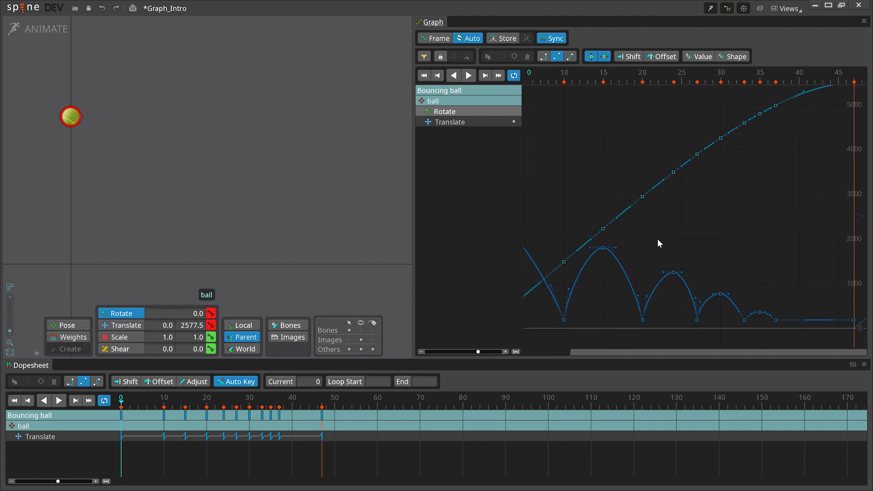
{"action": "left_click_drag", "start_coordinate": [660, 243], "coordinate": [730, 159]}
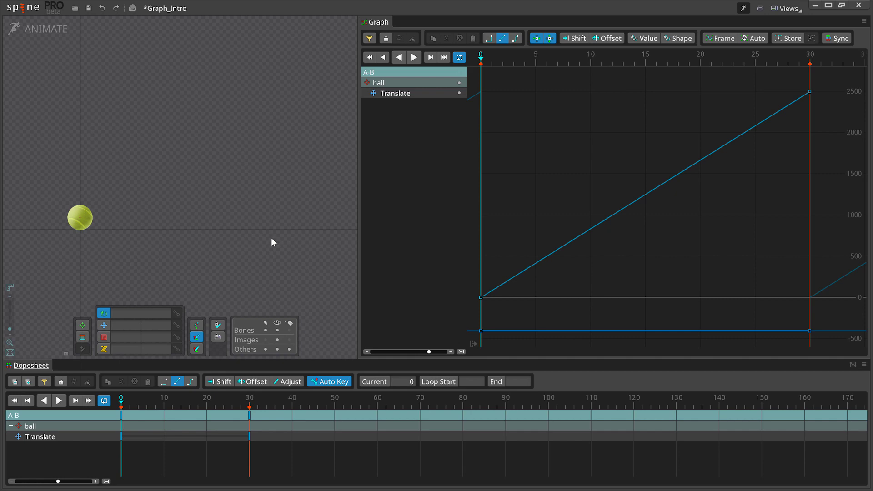
Scrub the A-B animation from frame 0 to 29, play it, and return to frame 0.
{"action": "left_click_drag", "start_coordinate": [488, 61], "coordinate": [804, 63]}
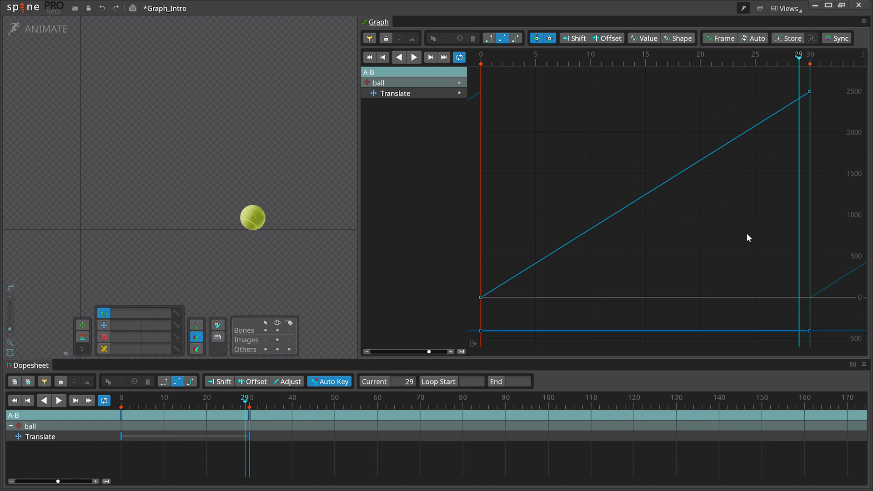
{"action": "left_click", "coordinate": [59, 400]}
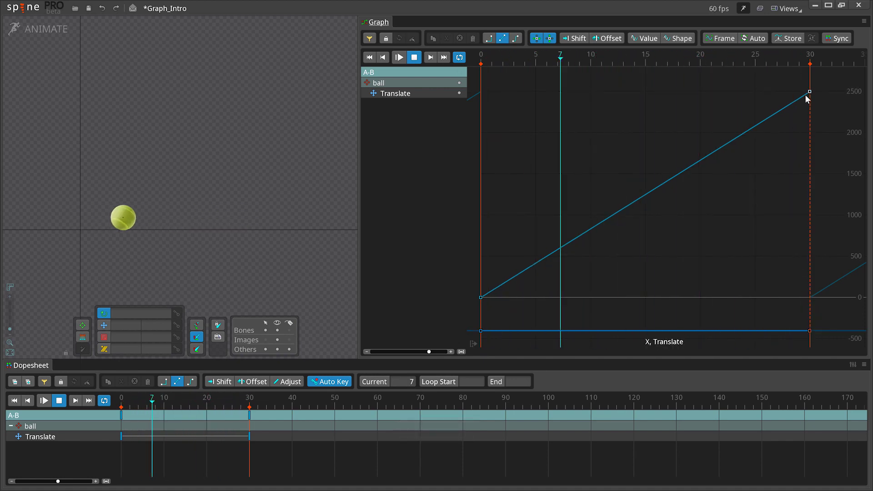
{"action": "mouse_move", "coordinate": [808, 89]}
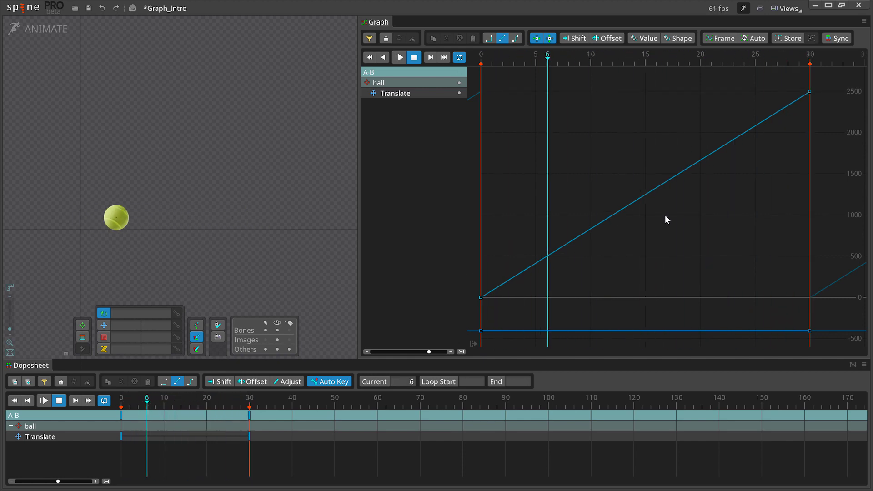
{"action": "key", "text": "a"}
{"action": "key", "text": "s"}
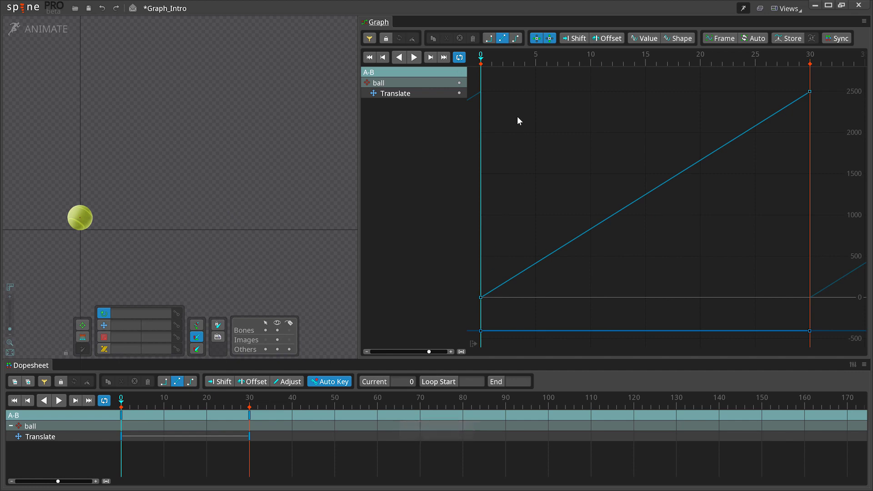
Try moving the ball's first translate keys in time and value on the graph, undoing each move.
{"action": "left_click_drag", "start_coordinate": [500, 66], "coordinate": [473, 117]}
{"action": "key", "text": "ctrl+z"}
{"action": "left_click_drag", "start_coordinate": [481, 331], "coordinate": [657, 332]}
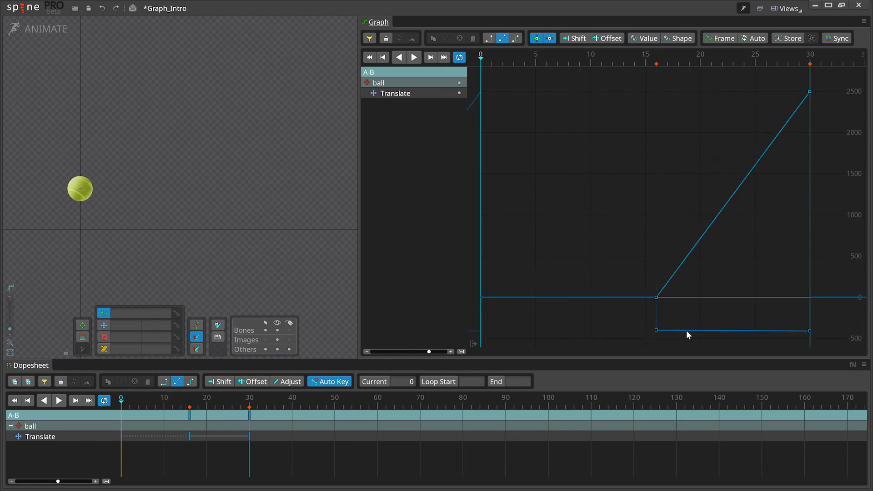
{"action": "key", "text": "ctrl+z"}
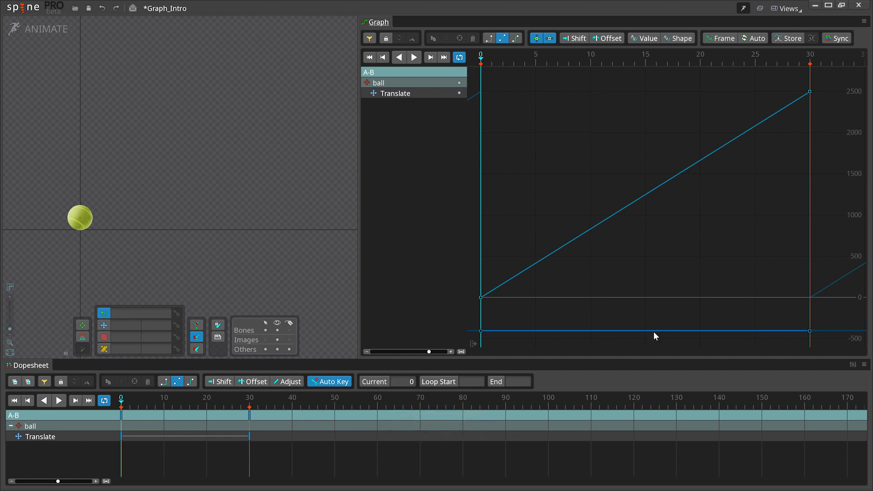
{"action": "left_click_drag", "start_coordinate": [481, 297], "coordinate": [532, 250]}
{"action": "key", "text": "ctrl+z"}
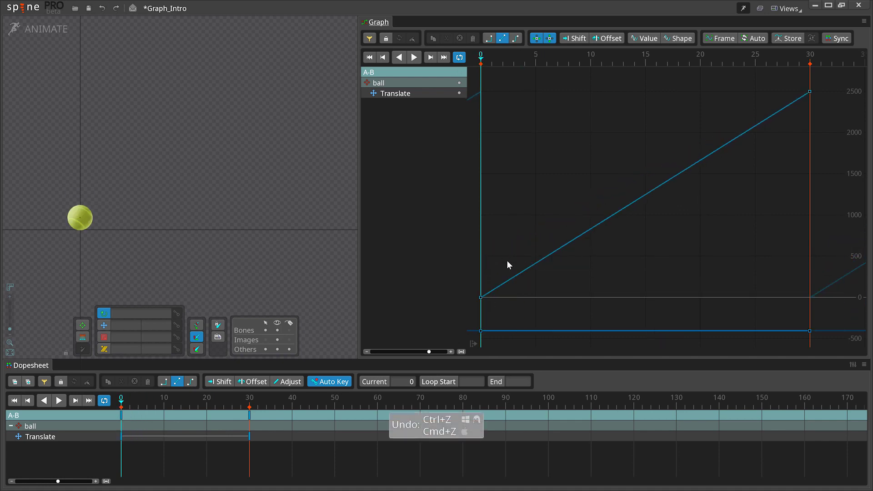
Copy the ball's translate key at frame 0 and paste it at frame 5.
{"action": "left_click", "coordinate": [247, 419]}
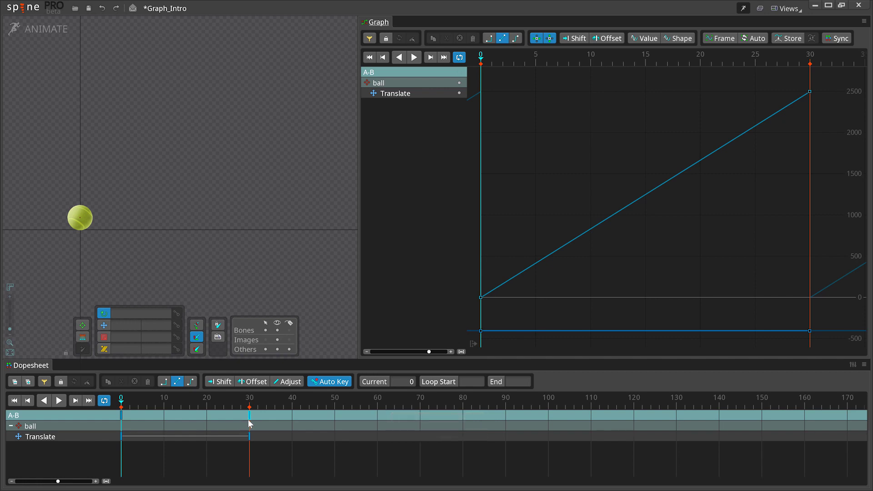
{"action": "left_click", "coordinate": [249, 419]}
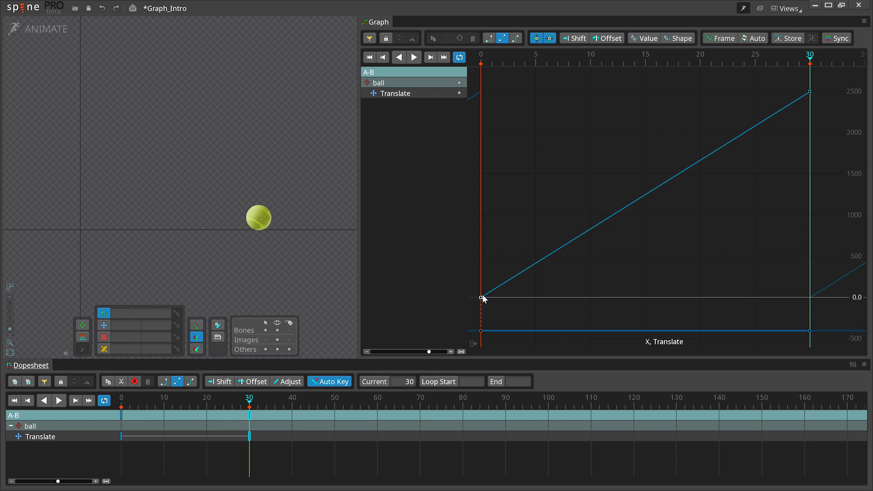
{"action": "left_click", "coordinate": [121, 416]}
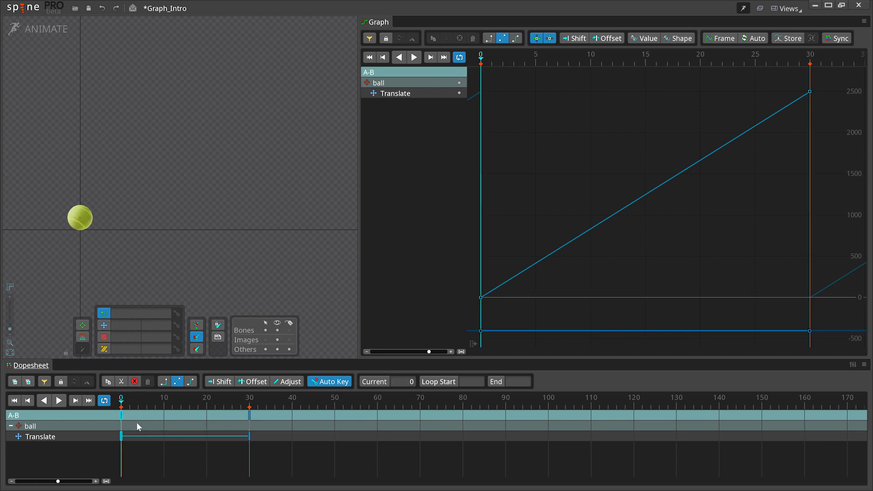
{"action": "key", "text": "ctrl+c"}
{"action": "left_click", "coordinate": [138, 406]}
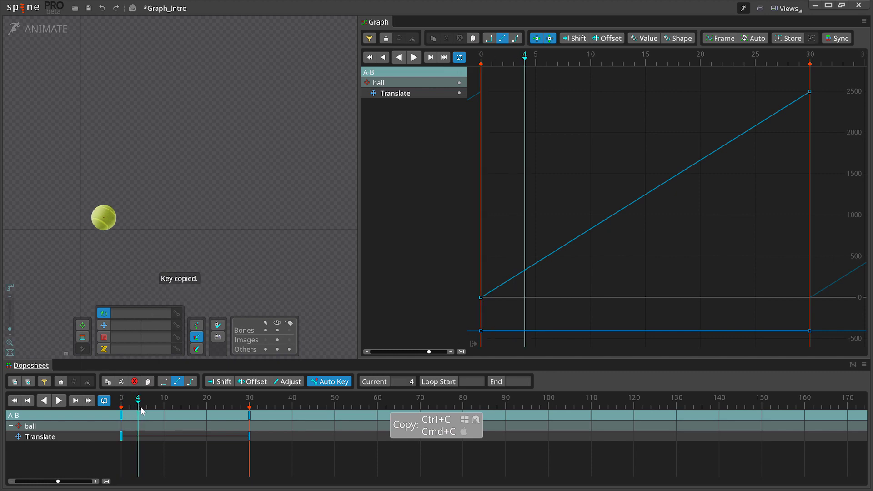
{"action": "key", "text": "Right"}
{"action": "key", "text": "ctrl+v"}
Copy the ball's translate key at frame 30 and paste it at frame 25.
{"action": "key", "text": "w"}
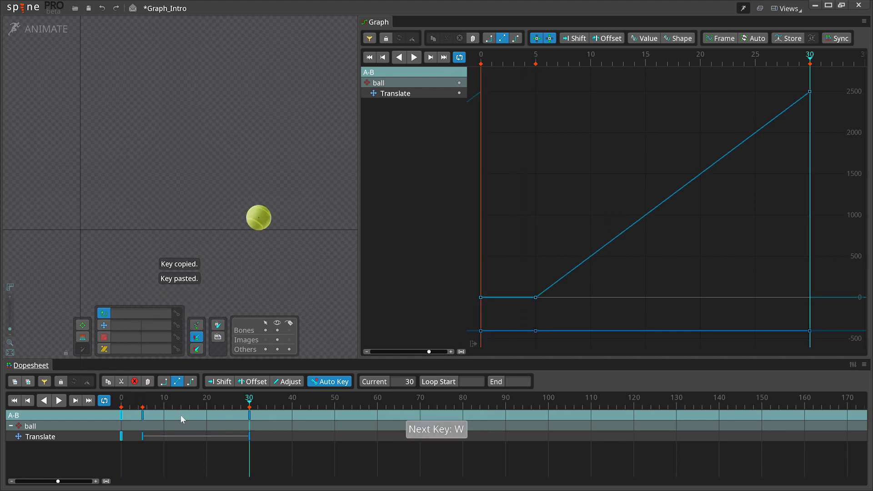
{"action": "left_click_drag", "start_coordinate": [249, 416], "coordinate": [249, 415]}
{"action": "key", "text": "ctrl+z"}
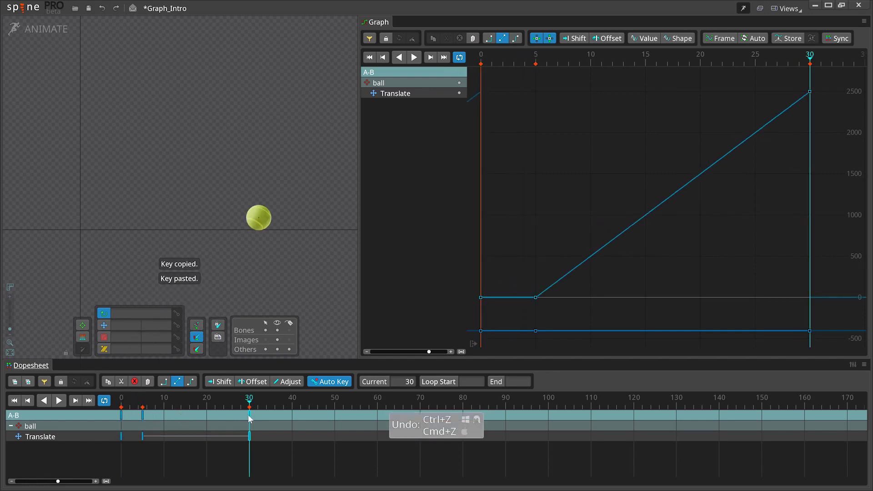
{"action": "key", "text": "f"}
{"action": "key", "text": "f"}
{"action": "key", "text": "f"}
{"action": "key", "text": "f"}
{"action": "key", "text": "f"}
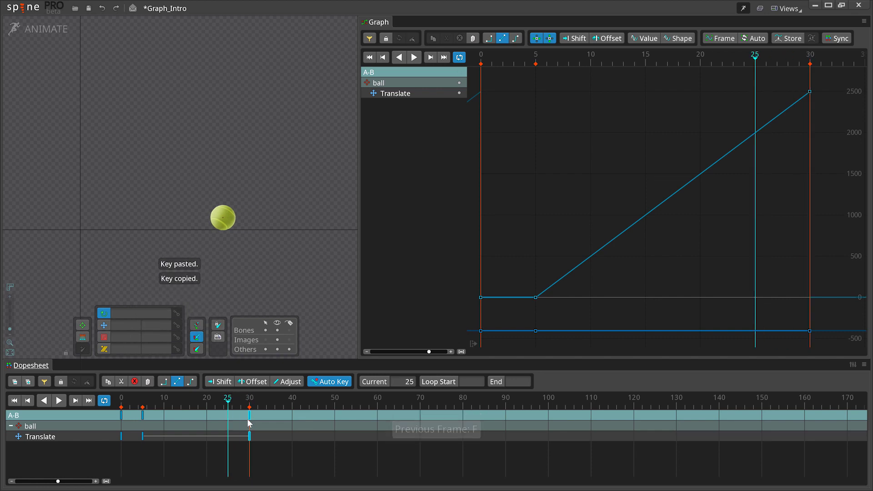
{"action": "key", "text": "r"}
{"action": "key", "text": "ctrl+v"}
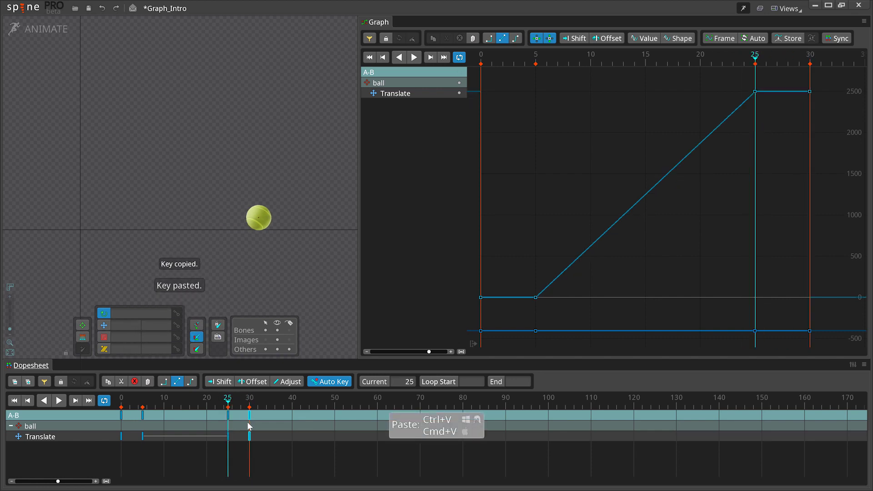
{"action": "scroll", "coordinate": [619, 262], "scroll_direction": "down", "scroll_amount": 5}
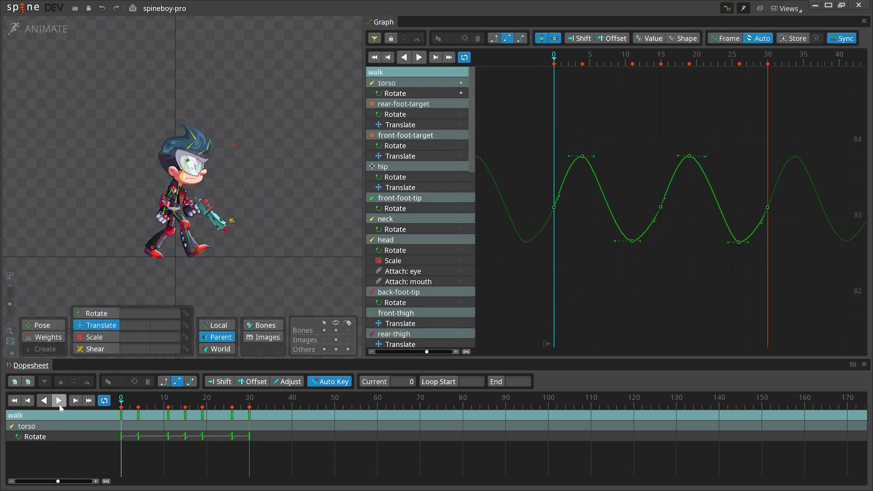
Play the spineboy-pro walk animation to watch the torso's rotate curve during playback, and stop it.
{"action": "left_click", "coordinate": [58, 400]}
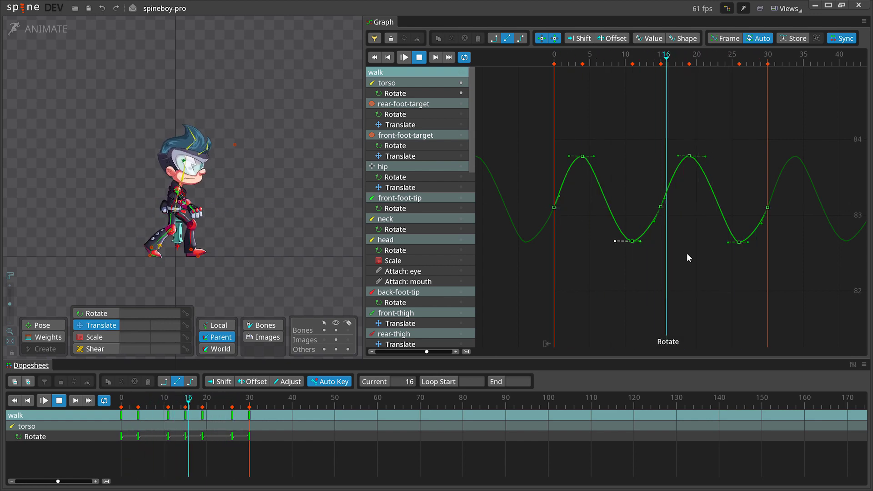
{"action": "left_click", "coordinate": [55, 397]}
{"action": "left_click", "coordinate": [763, 226]}
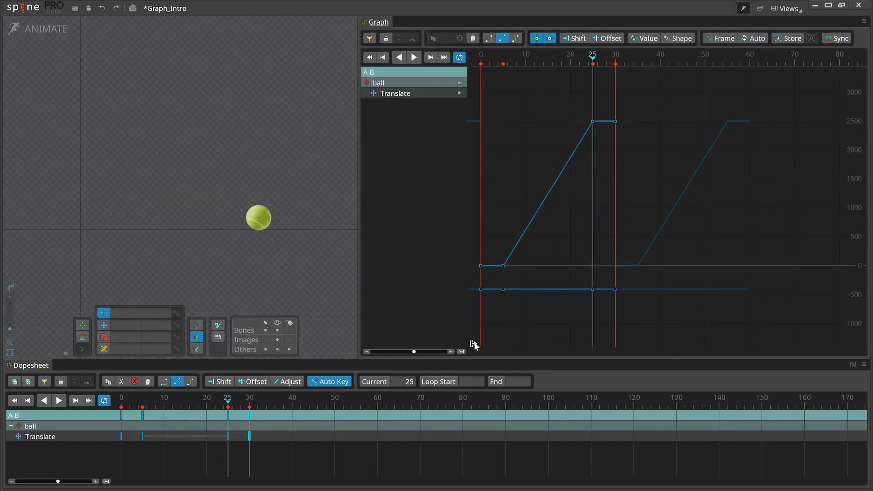
Toggle the graph's extra space before frame 0 on and off, and frame the ball's translate curves.
{"action": "left_click", "coordinate": [473, 344]}
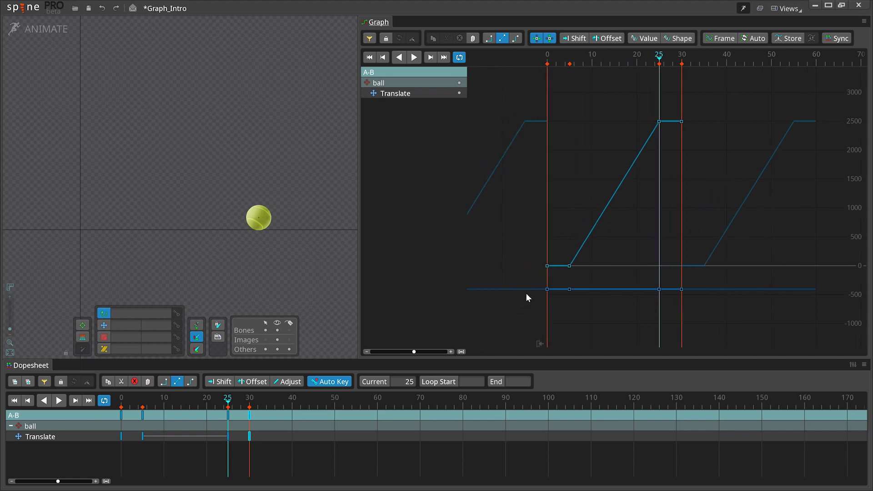
{"action": "left_click", "coordinate": [537, 345]}
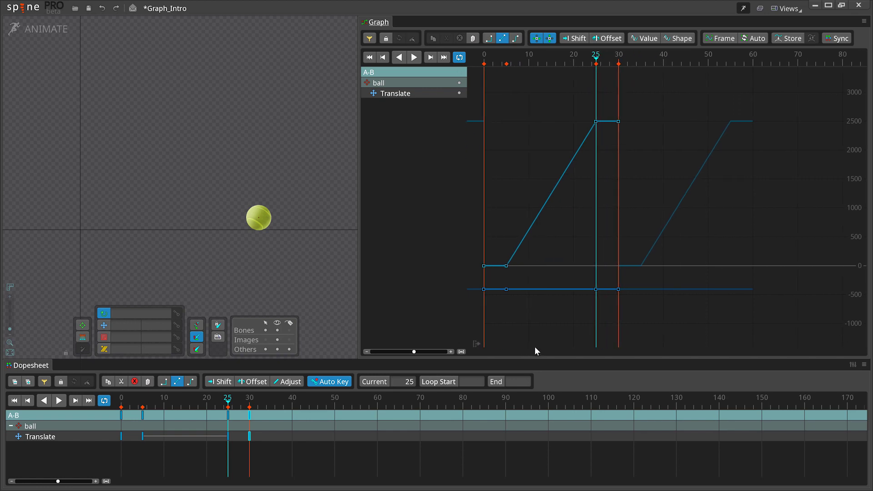
{"action": "left_click", "coordinate": [713, 39]}
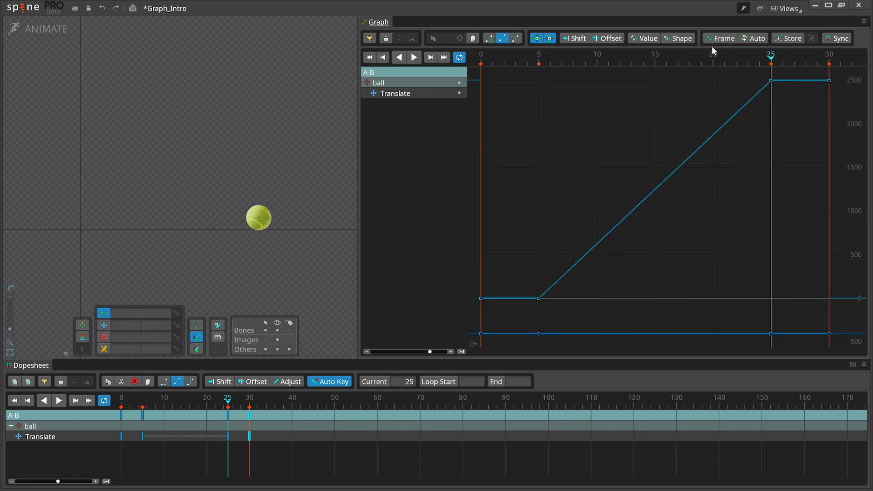
Turn on Sync between the Graph and Dopesheet, and dock the Graph above the Dopesheet to compare scrubbing to frame 9 and zooming.
{"action": "left_click", "coordinate": [840, 38]}
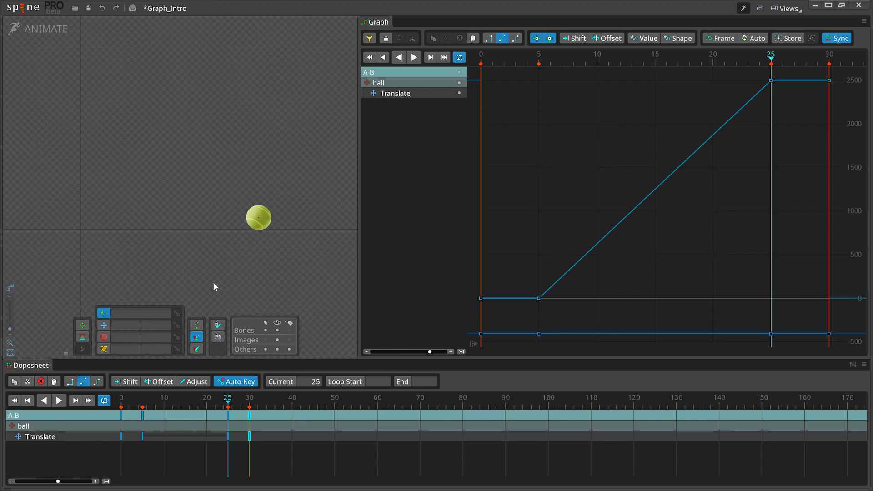
{"action": "mouse_move", "coordinate": [383, 25]}
{"action": "left_mouse_down"}
{"action": "mouse_move", "coordinate": [276, 210]}
{"action": "mouse_move", "coordinate": [116, 367]}
{"action": "mouse_move", "coordinate": [144, 354]}
{"action": "left_mouse_up"}
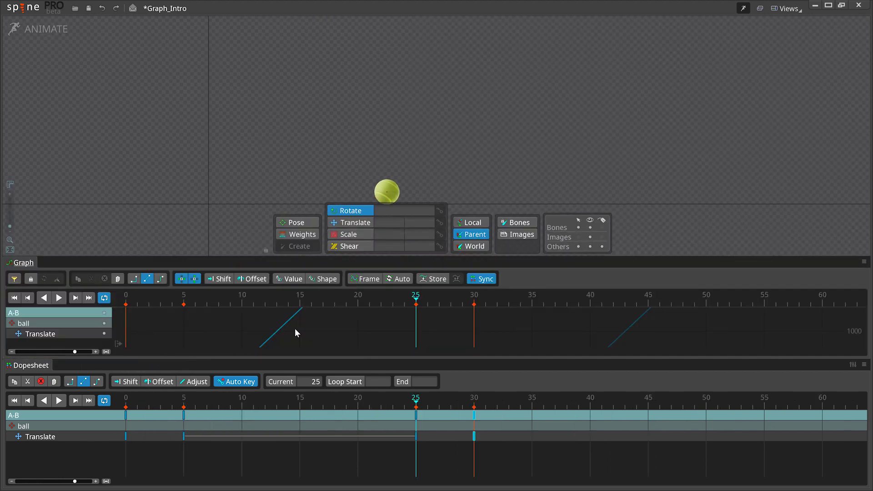
{"action": "left_click_drag", "start_coordinate": [244, 302], "coordinate": [224, 295]}
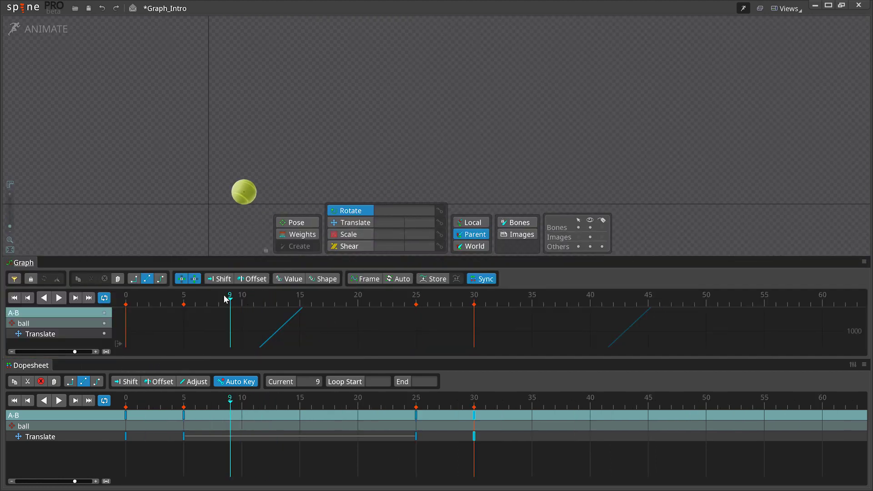
{"action": "scroll", "coordinate": [292, 341], "scroll_direction": "up", "scroll_amount": 3}
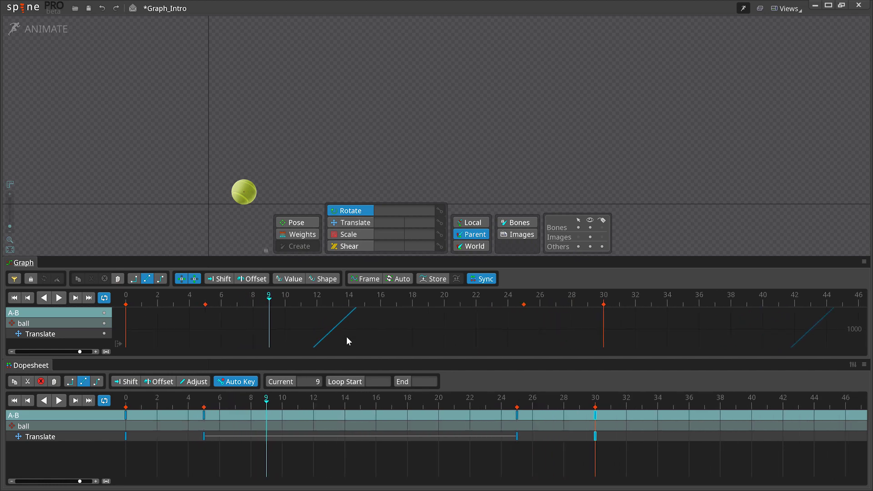
{"action": "scroll", "coordinate": [414, 319], "scroll_direction": "up", "scroll_amount": 5}
{"action": "scroll", "coordinate": [413, 317], "scroll_direction": "down", "scroll_amount": 6}
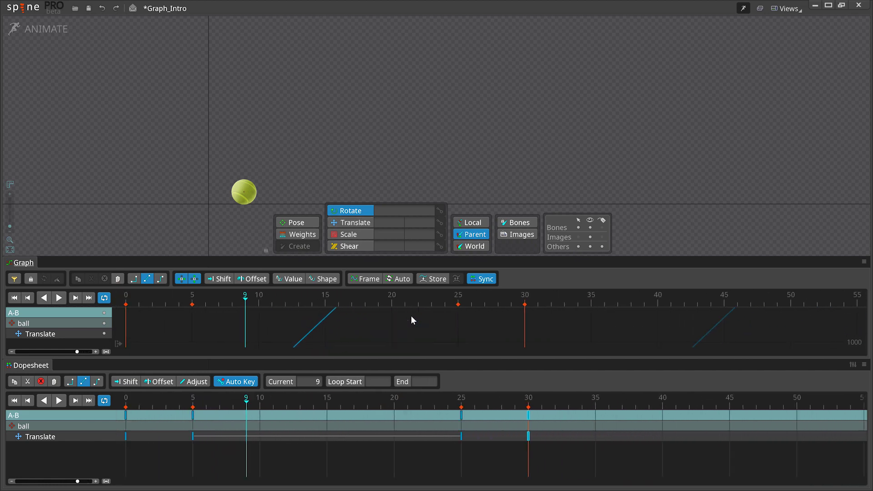
{"action": "scroll", "coordinate": [411, 315], "scroll_direction": "down", "scroll_amount": 3}
Dock the Graph view back beside the viewport and scrub the timeline from frame 0 to frame 12.
{"action": "left_click_drag", "start_coordinate": [26, 265], "coordinate": [299, 210]}
{"action": "left_click", "coordinate": [122, 401]}
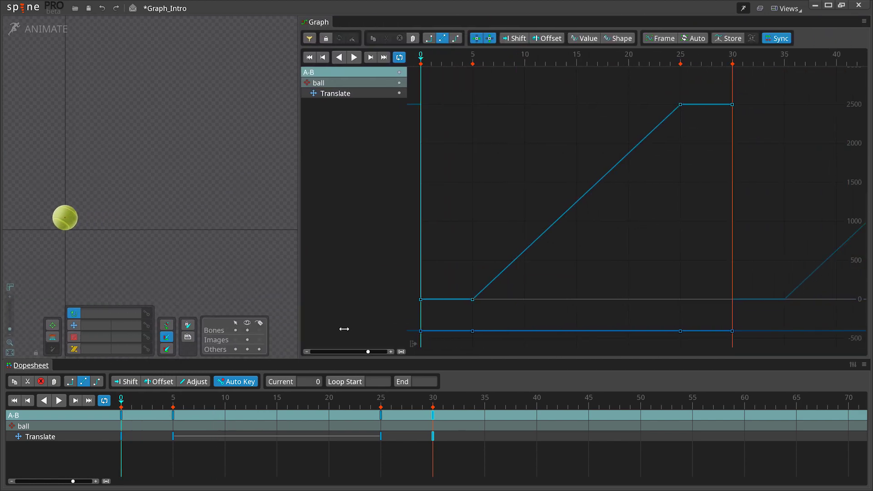
{"action": "left_click_drag", "start_coordinate": [424, 55], "coordinate": [473, 72]}
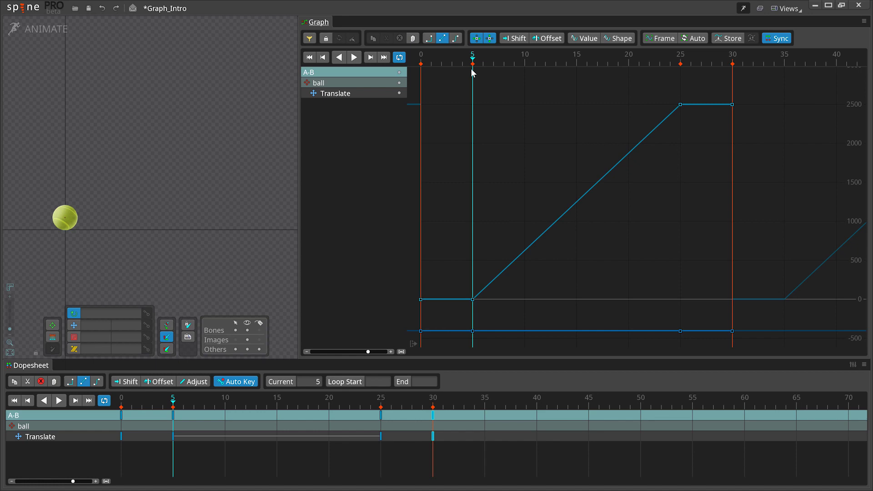
{"action": "left_click_drag", "start_coordinate": [472, 71], "coordinate": [541, 66]}
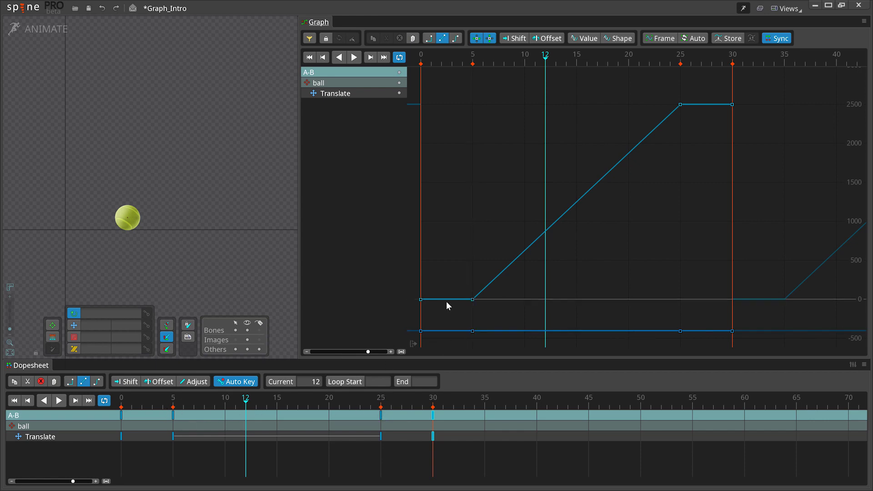
Try moving the ball's X translate key from frame 25 to frame 24 at about 110, preview playback, and undo the move.
{"action": "left_click_drag", "start_coordinate": [681, 105], "coordinate": [665, 289]}
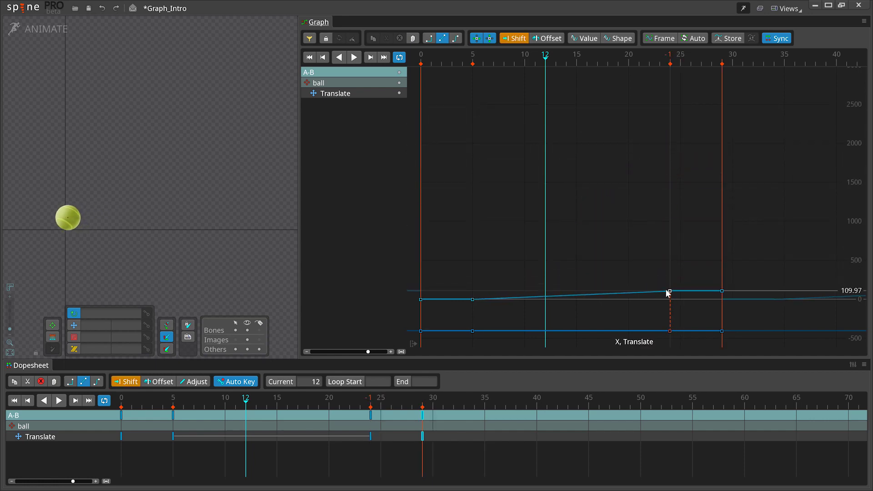
{"action": "left_click", "coordinate": [59, 401]}
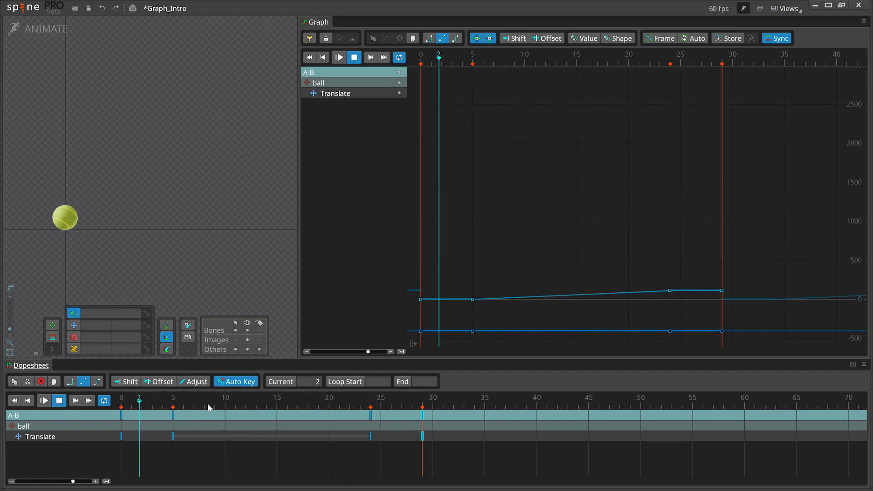
{"action": "key", "text": "j"}
{"action": "key", "text": "ctrl+z"}
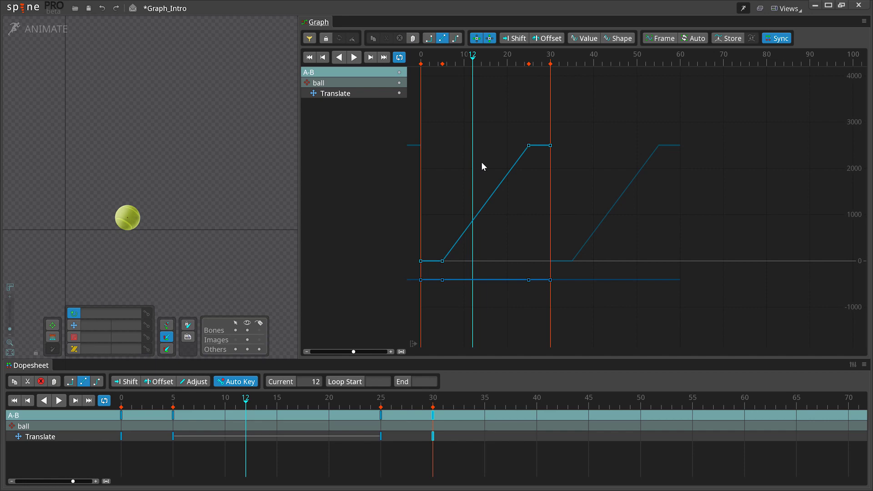
Step the timeline forward frame by frame from 12 to 21 and scrub on to frame 24.
{"action": "key", "text": "r"}
{"action": "key", "text": "r"}
{"action": "key", "text": "r"}
{"action": "key", "text": "r"}
{"action": "key", "text": "r"}
{"action": "key", "text": "r"}
{"action": "key", "text": "r"}
{"action": "key", "text": "r"}
{"action": "key", "text": "r"}
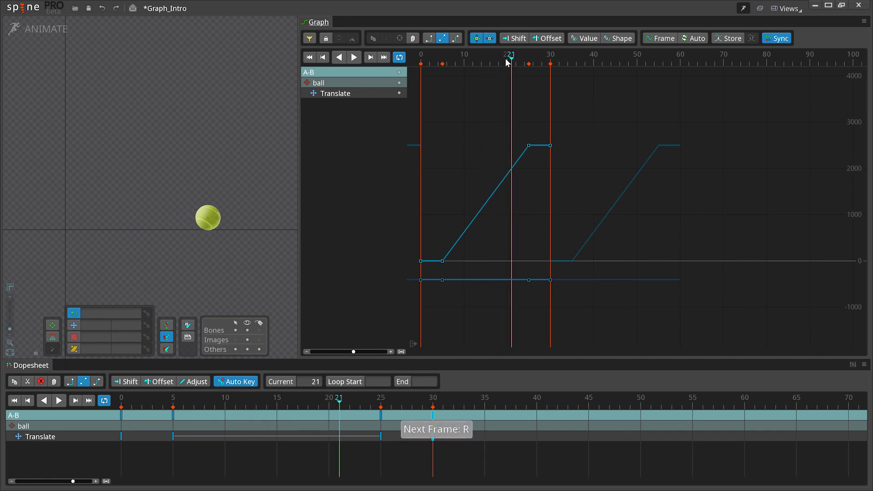
{"action": "left_click_drag", "start_coordinate": [506, 61], "coordinate": [525, 75]}
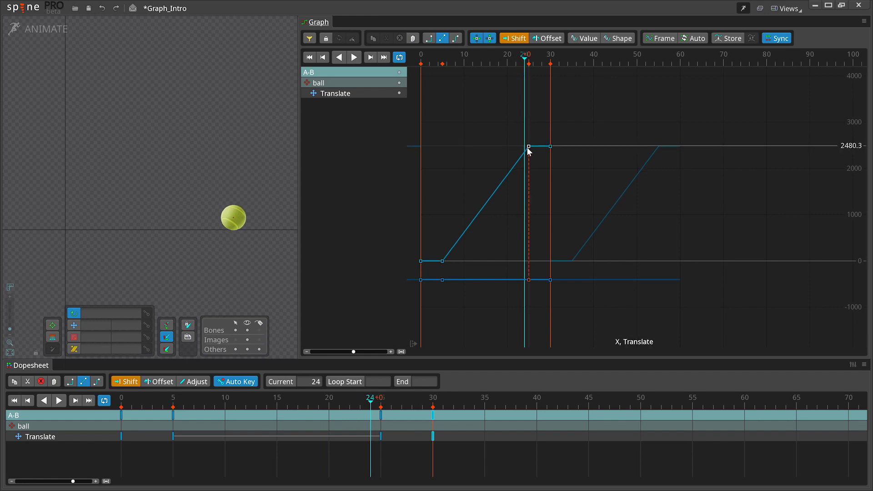
Try moving the ball's X translate key at frame 25 to frame 23 with a negative value below -1000, and undo the move.
{"action": "left_click_drag", "start_coordinate": [528, 146], "coordinate": [523, 315]}
{"action": "left_click_drag", "start_coordinate": [244, 283], "coordinate": [304, 288]}
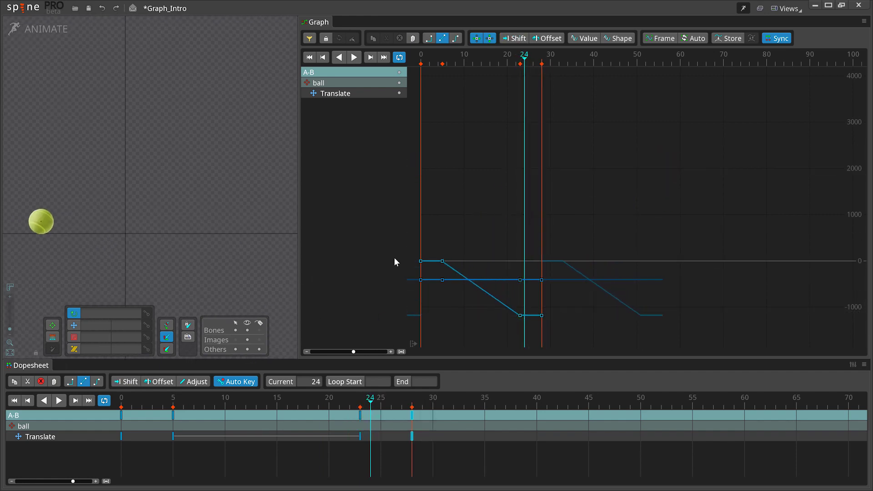
{"action": "left_click_drag", "start_coordinate": [516, 60], "coordinate": [506, 100]}
{"action": "key", "text": "ctrl+z"}
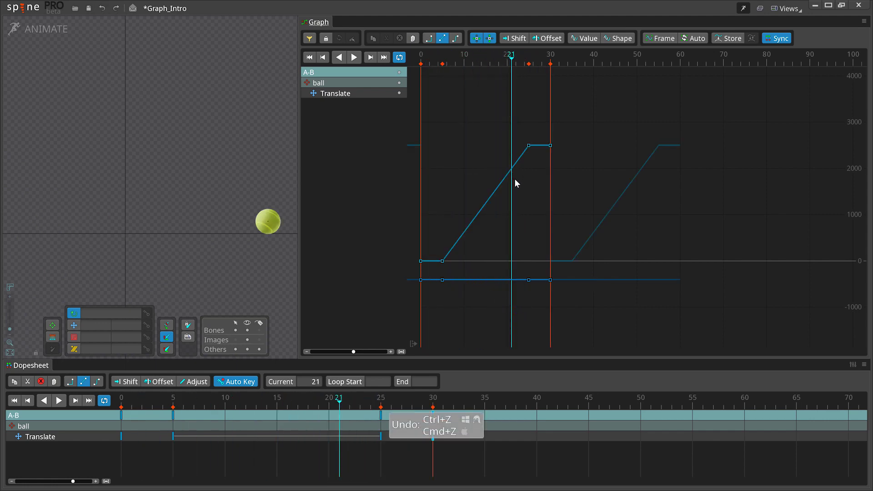
Return to frame 0 and play the A-B animation to preview the ball's linear movement.
{"action": "left_click_drag", "start_coordinate": [337, 411], "coordinate": [110, 401]}
{"action": "left_click_drag", "start_coordinate": [228, 296], "coordinate": [170, 271]}
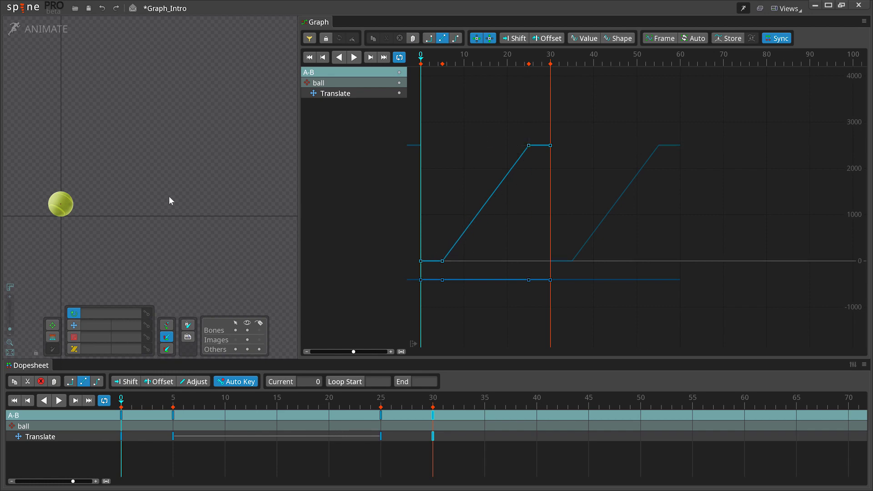
{"action": "left_click", "coordinate": [58, 401]}
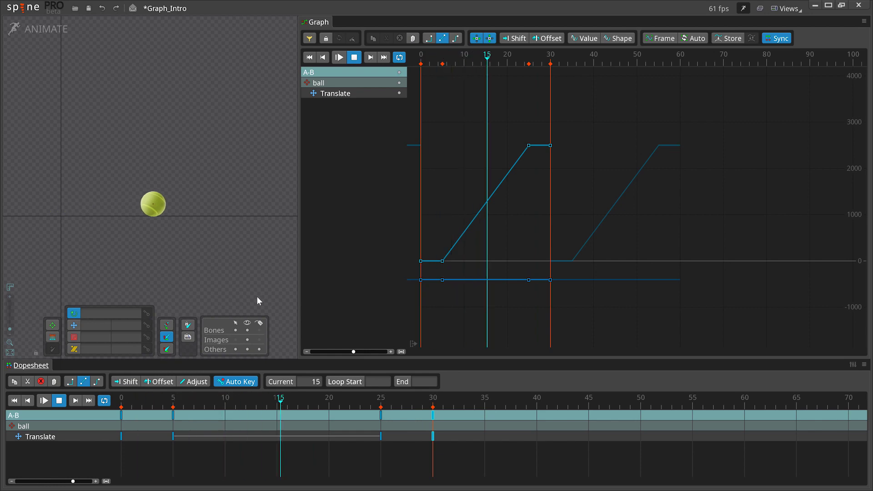
{"action": "left_click", "coordinate": [59, 400]}
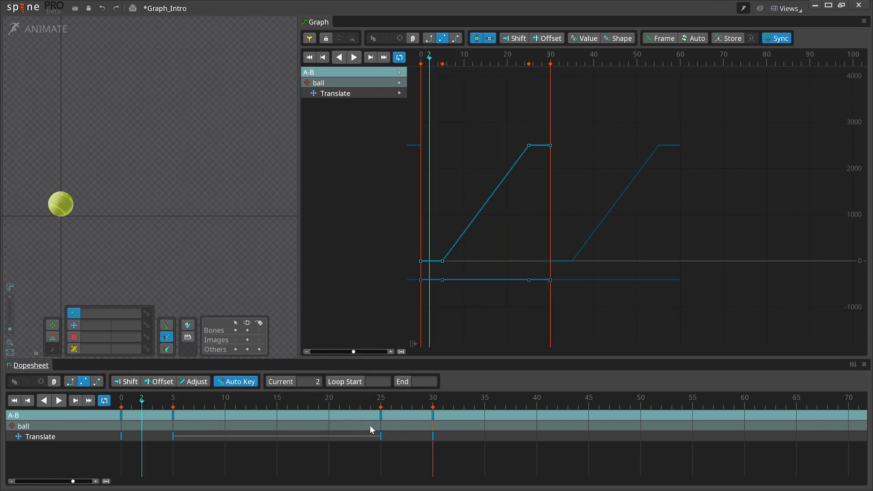
Select all of the ball's translate keys, try the stepped, linear and Bezier curve types, and preview the stepped motion.
{"action": "left_click_drag", "start_coordinate": [444, 452], "coordinate": [121, 411]}
{"action": "left_click", "coordinate": [428, 38]}
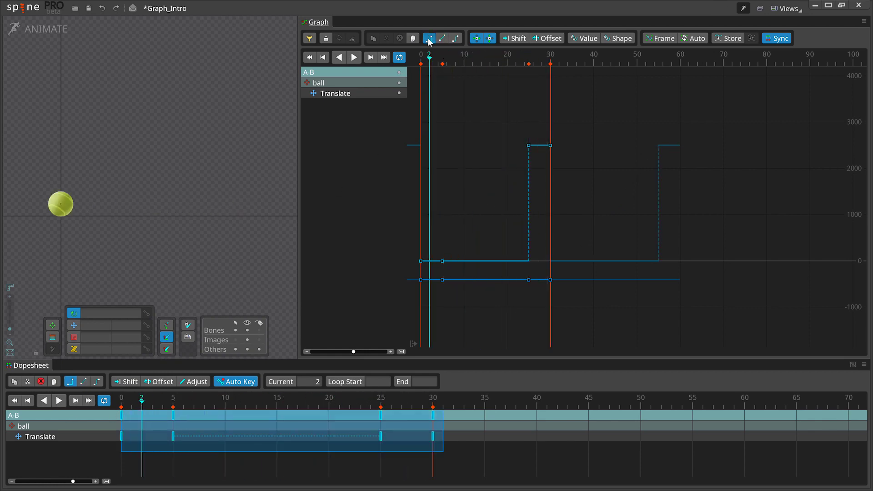
{"action": "left_click", "coordinate": [442, 39]}
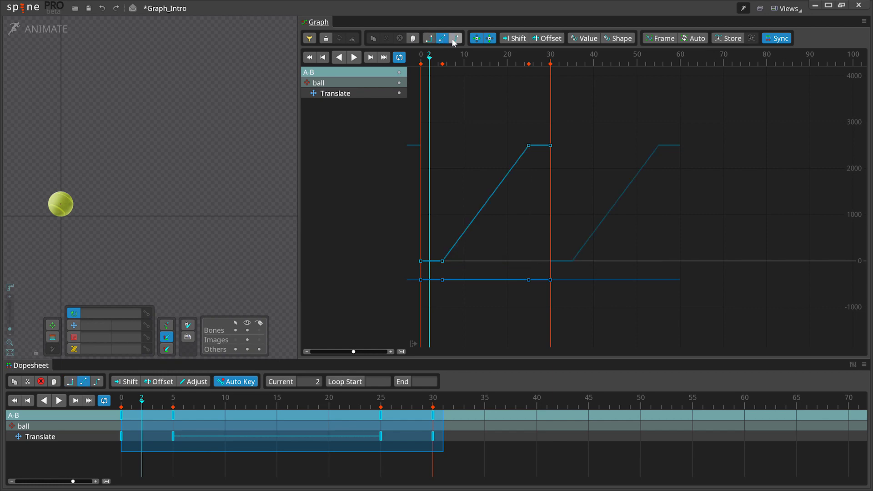
{"action": "left_click", "coordinate": [455, 40]}
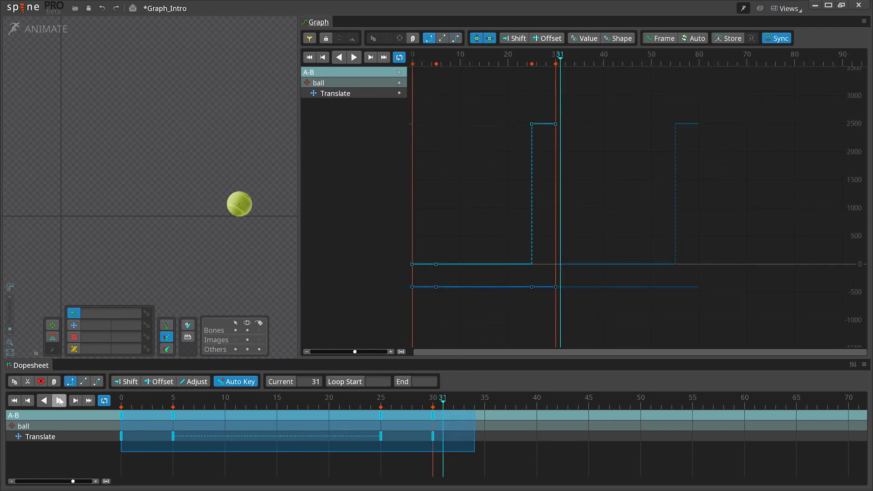
{"action": "left_click", "coordinate": [59, 400]}
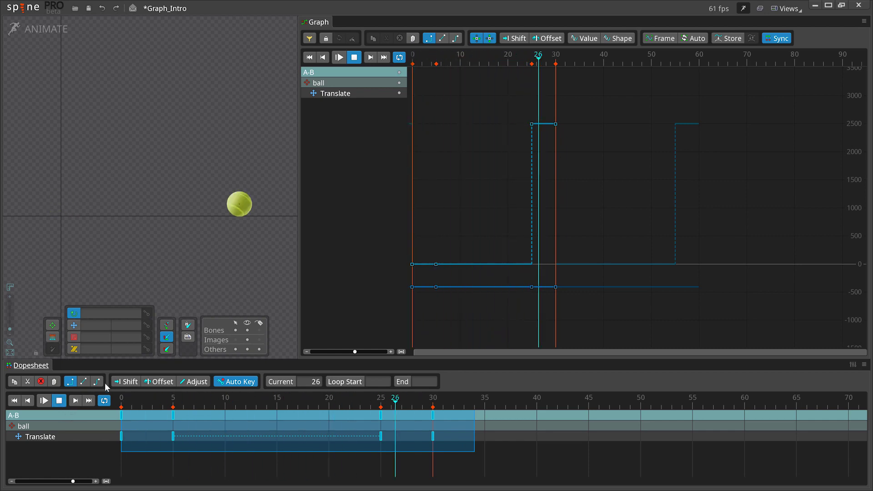
{"action": "left_click", "coordinate": [59, 401]}
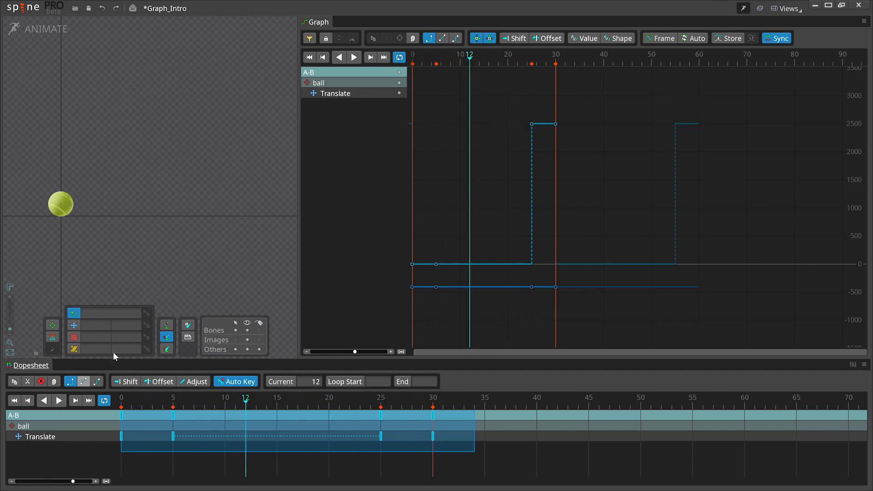
Set the ball's translate keys to Bezier curves, turn on Auto framing in the Graph, and clear the key selection.
{"action": "left_click", "coordinate": [455, 38]}
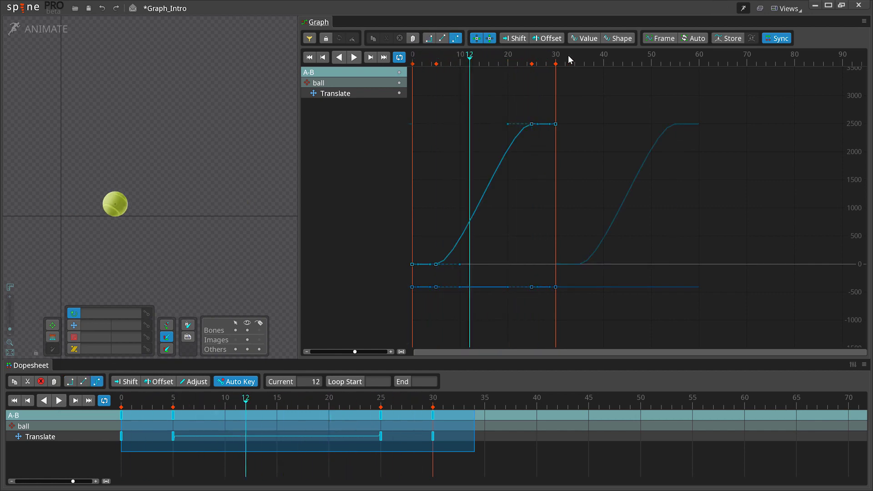
{"action": "left_click", "coordinate": [684, 38]}
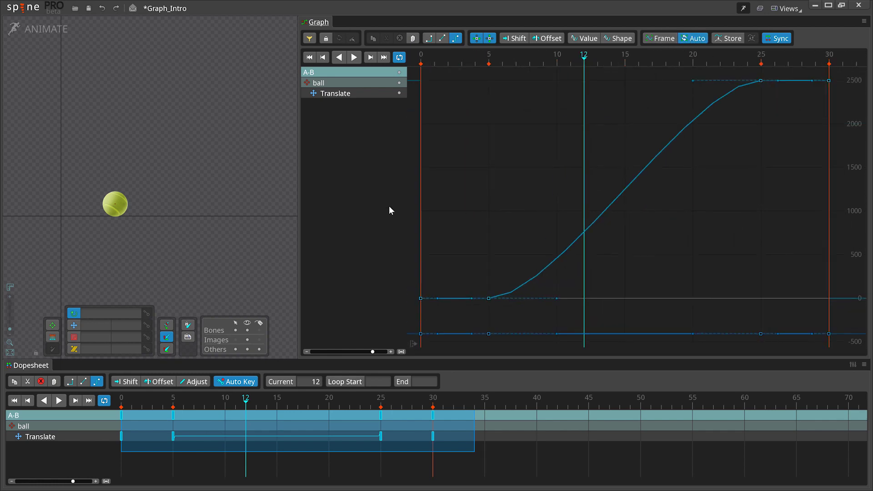
{"action": "left_click", "coordinate": [415, 415]}
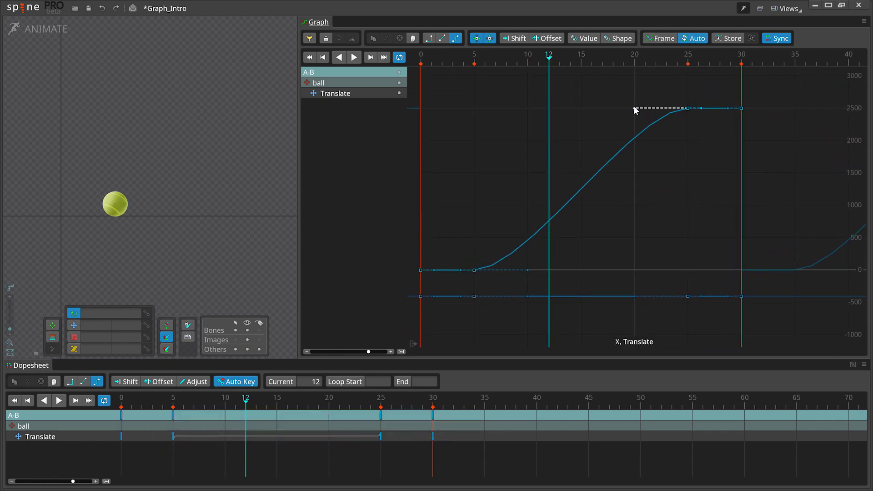
Try adjusting the X translate curve's Bezier handles at frames 25 and 5, undoing the frame 25 change.
{"action": "left_click_drag", "start_coordinate": [634, 109], "coordinate": [628, 135]}
{"action": "key", "text": "ctrl+z"}
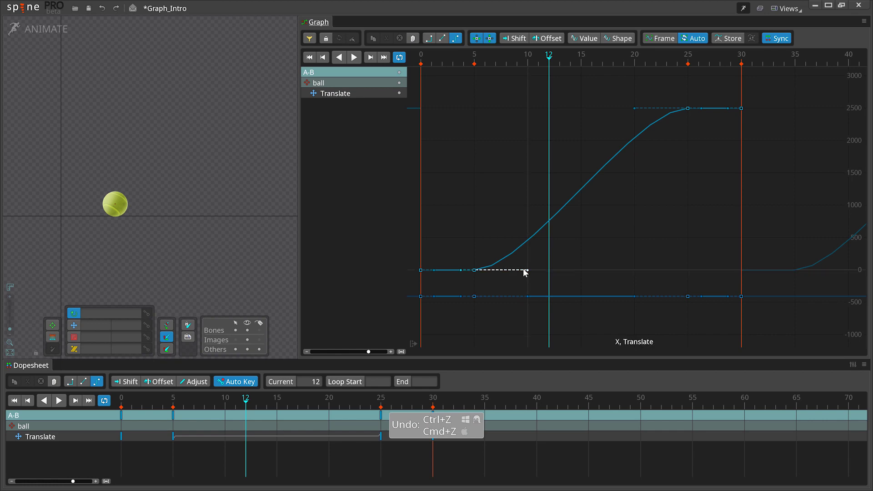
{"action": "mouse_move", "coordinate": [526, 271]}
{"action": "left_mouse_down"}
{"action": "mouse_move", "coordinate": [508, 223]}
{"action": "mouse_move", "coordinate": [521, 279]}
{"action": "mouse_move", "coordinate": [595, 255]}
{"action": "mouse_move", "coordinate": [541, 274]}
{"action": "left_mouse_up"}
{"action": "key", "text": "d"}
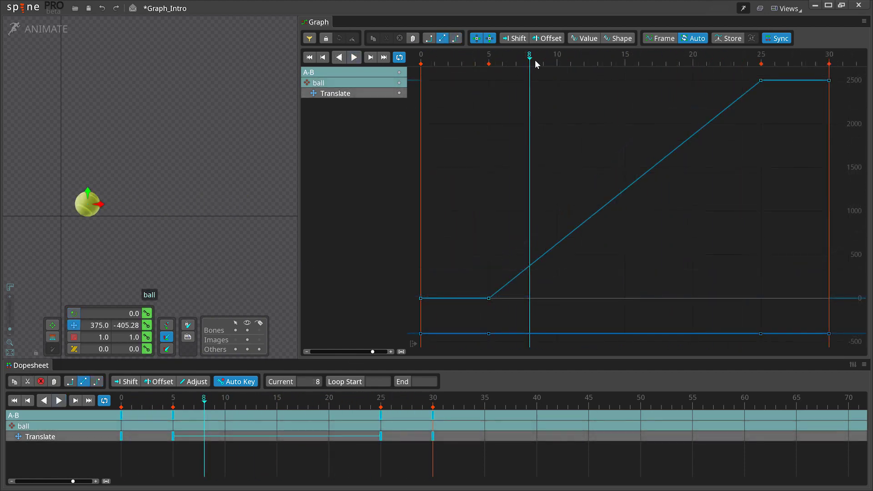
Add translate keys for the ball at frames 8, 10, 12, 14 and 15 along its linear curve.
{"action": "mouse_move", "coordinate": [535, 59]}
{"action": "left_mouse_down"}
{"action": "mouse_move", "coordinate": [544, 55]}
{"action": "mouse_move", "coordinate": [530, 57]}
{"action": "left_mouse_up"}
{"action": "key", "text": "l"}
{"action": "key", "text": "Right"}
{"action": "key", "text": "Right"}
{"action": "key", "text": "l"}
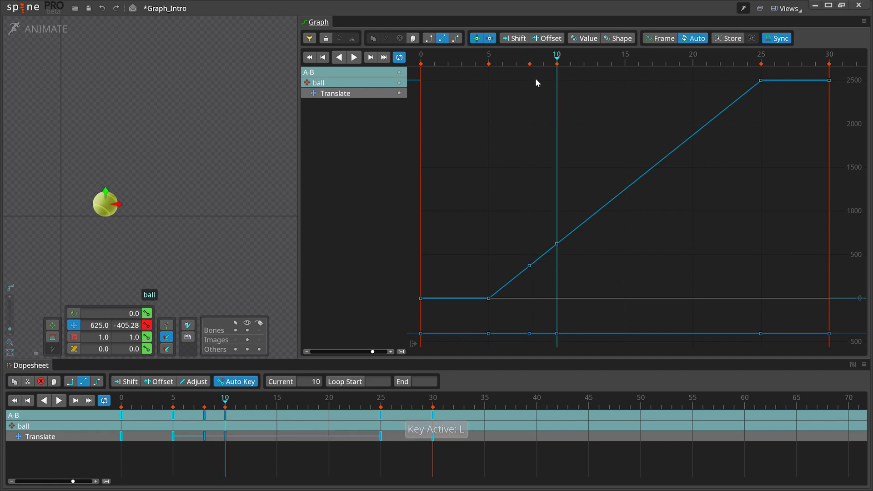
{"action": "key", "text": "Right"}
{"action": "key", "text": "Right"}
{"action": "key", "text": "l"}
{"action": "key", "text": "Right"}
{"action": "key", "text": "Right"}
{"action": "key", "text": "l"}
{"action": "key", "text": "Right"}
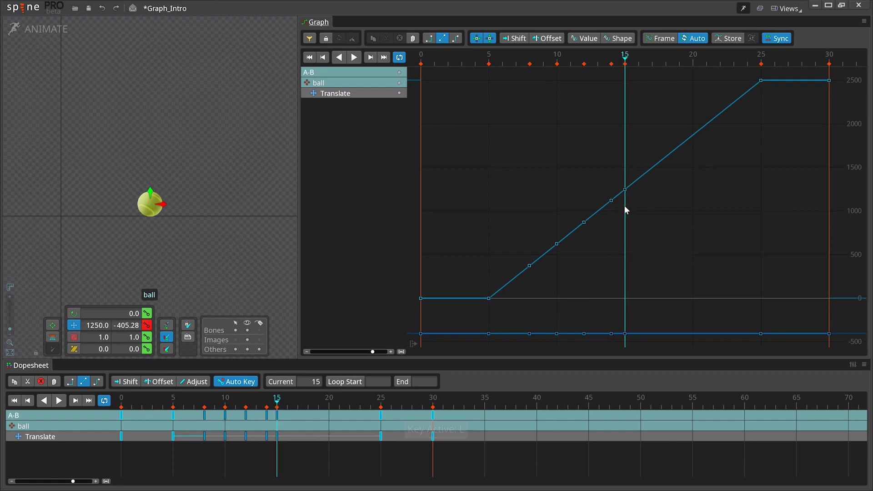
Try reshaping the linear X translate curve by moving the ball's keys at frames 8 to 15 and adding a key at frame 6.
{"action": "key", "text": "l"}
{"action": "mouse_move", "coordinate": [626, 189]}
{"action": "left_mouse_down"}
{"action": "mouse_move", "coordinate": [627, 207]}
{"action": "mouse_move", "coordinate": [611, 195]}
{"action": "left_mouse_up"}
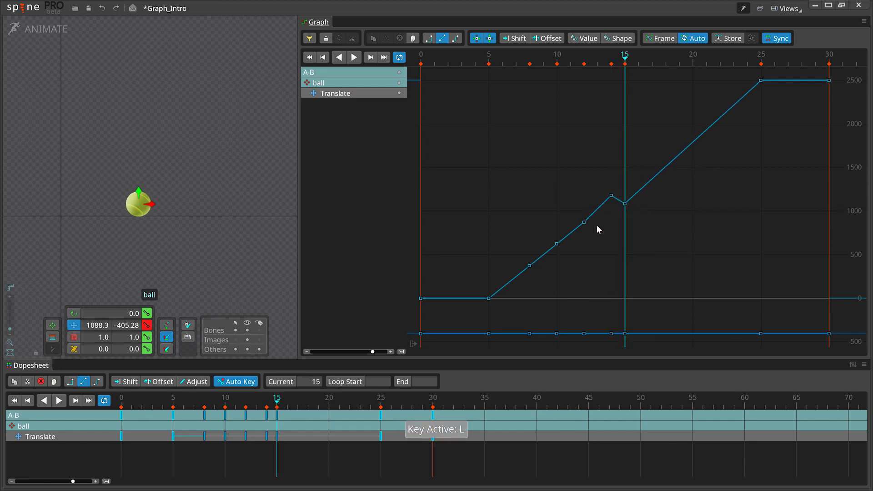
{"action": "left_click_drag", "start_coordinate": [584, 222], "coordinate": [503, 297]}
{"action": "key", "text": "f"}
{"action": "key", "text": "f"}
{"action": "key", "text": "f"}
{"action": "key", "text": "f"}
{"action": "key", "text": "f"}
{"action": "key", "text": "f"}
{"action": "key", "text": "f"}
{"action": "key", "text": "f"}
{"action": "key", "text": "f"}
{"action": "key", "text": "l"}
Try raising the frame 15 X translate key to about 1400, checking the motion frame by frame and in playback.
{"action": "key", "text": "g"}
{"action": "key", "text": "g"}
{"action": "key", "text": "g"}
{"action": "key", "text": "r"}
{"action": "key", "text": "r"}
{"action": "key", "text": "r"}
{"action": "key", "text": "r"}
{"action": "key", "text": "r"}
{"action": "key", "text": "r"}
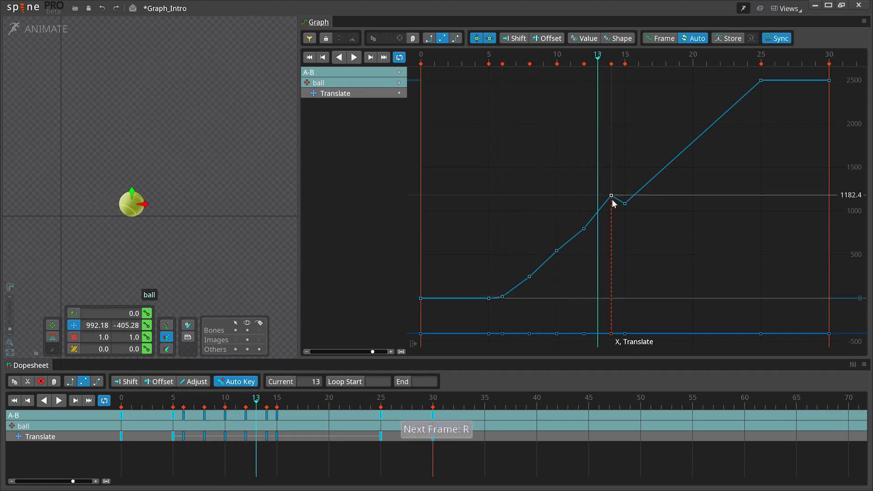
{"action": "left_click_drag", "start_coordinate": [625, 203], "coordinate": [625, 175]}
{"action": "key", "text": "f"}
{"action": "key", "text": "f"}
{"action": "key", "text": "f"}
{"action": "key", "text": "f"}
{"action": "key", "text": "f"}
{"action": "key", "text": "f"}
{"action": "key", "text": "f"}
{"action": "key", "text": "f"}
{"action": "key", "text": "f"}
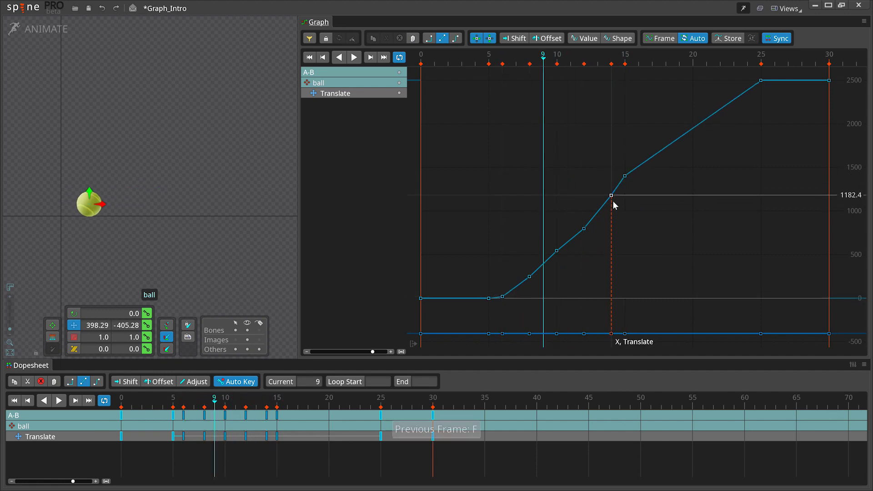
{"action": "key", "text": "d"}
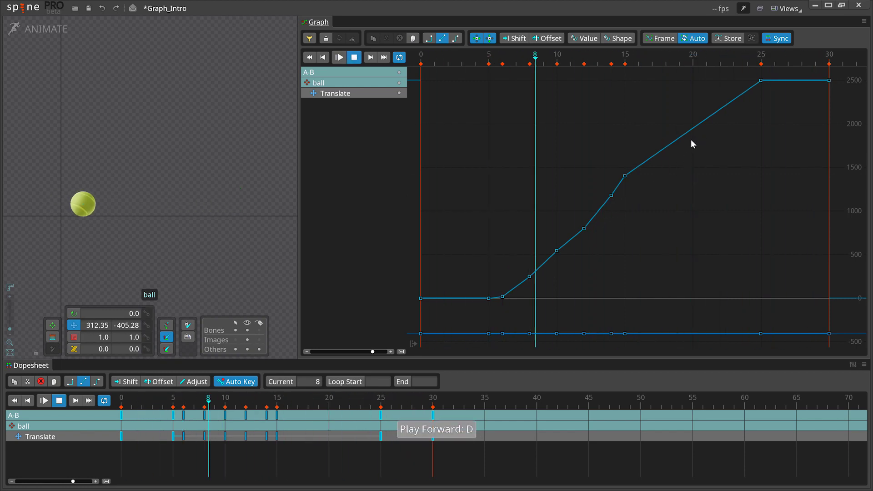
{"action": "key", "text": "d"}
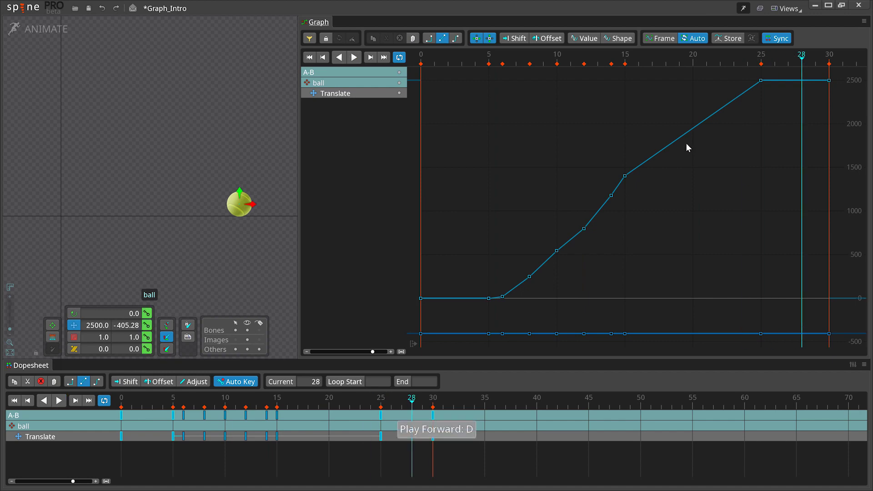
Undo the added in-between translate keys and set the ball's translate keys to Bezier curves.
{"action": "key", "text": "ctrl+z"}
{"action": "key", "text": "ctrl+z"}
{"action": "key", "text": "ctrl+z"}
{"action": "key", "text": "ctrl+z"}
{"action": "key", "text": "ctrl+z"}
{"action": "key", "text": "ctrl+z"}
{"action": "key", "text": "ctrl+z"}
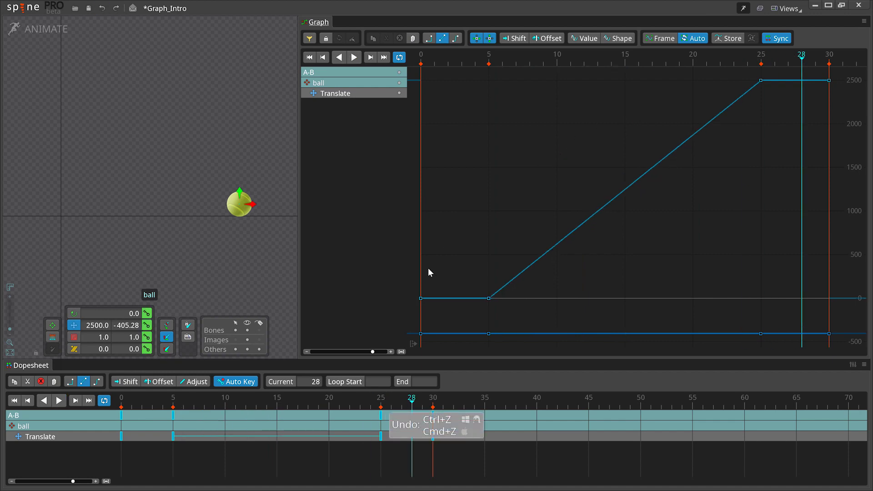
{"action": "left_click", "coordinate": [455, 40]}
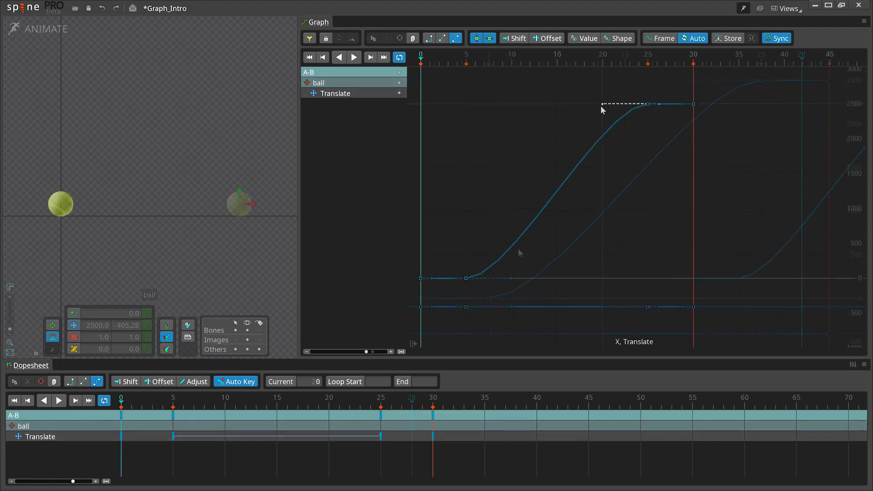
Try different angles and lengths for the incoming Bezier handle of the frame 25 X translate key, undoing each change.
{"action": "left_click_drag", "start_coordinate": [602, 105], "coordinate": [653, 167]}
{"action": "key", "text": "ctrl+z"}
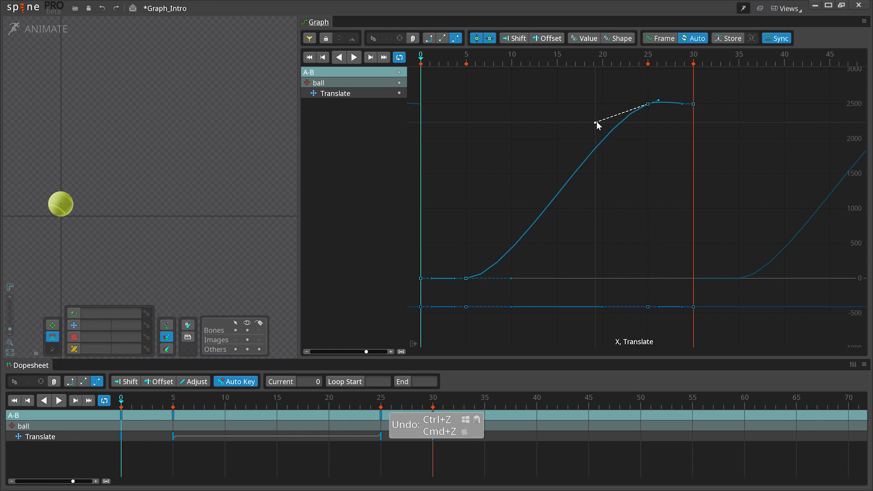
{"action": "mouse_move", "coordinate": [596, 123]}
{"action": "left_mouse_down"}
{"action": "mouse_move", "coordinate": [604, 106]}
{"action": "mouse_move", "coordinate": [531, 105]}
{"action": "mouse_move", "coordinate": [599, 106]}
{"action": "mouse_move", "coordinate": [584, 102]}
{"action": "mouse_move", "coordinate": [589, 124]}
{"action": "left_mouse_up"}
{"action": "key", "text": "ctrl+z"}
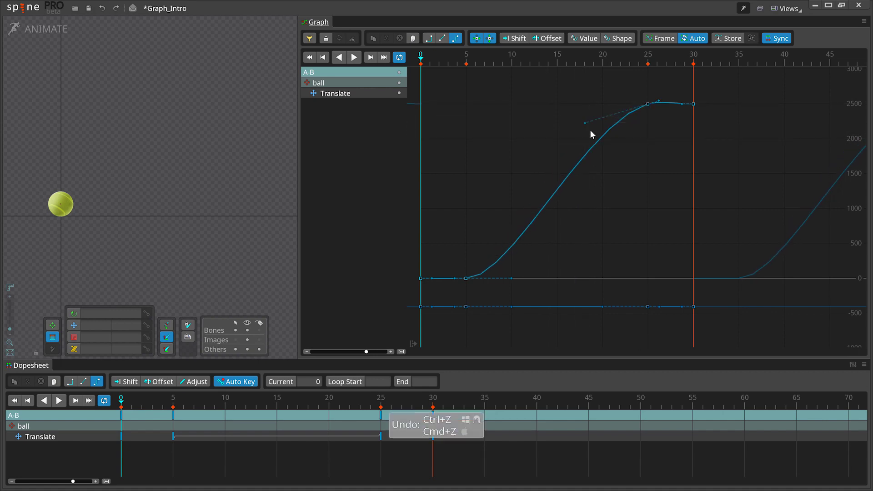
{"action": "key", "text": "ctrl+z"}
{"action": "left_click_drag", "start_coordinate": [603, 105], "coordinate": [591, 129]}
{"action": "left_click_drag", "start_coordinate": [600, 120], "coordinate": [617, 113]}
{"action": "key", "text": "ctrl+z"}
{"action": "key", "text": "ctrl+z"}
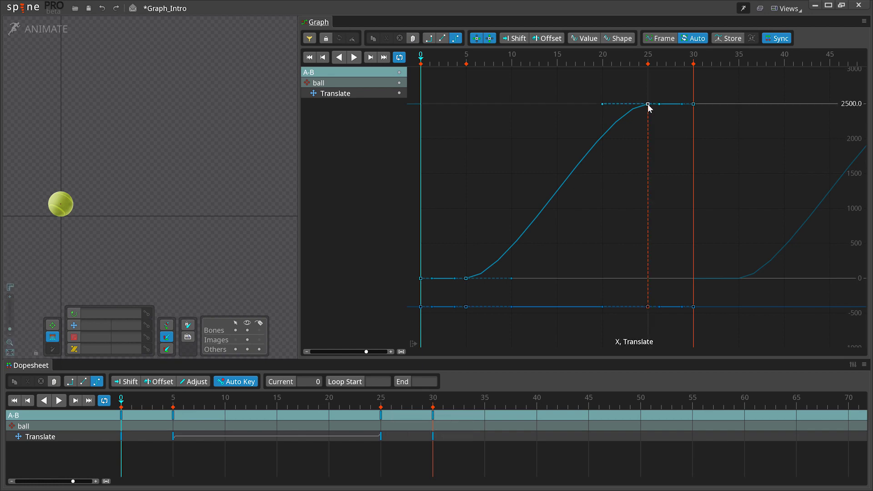
Try creating sloped handles on the X translate keys at frames 25 and 5, moving both keys inward, and undo the changes.
{"action": "left_click_drag", "start_coordinate": [648, 105], "coordinate": [606, 146]}
{"action": "left_click_drag", "start_coordinate": [466, 278], "coordinate": [504, 244]}
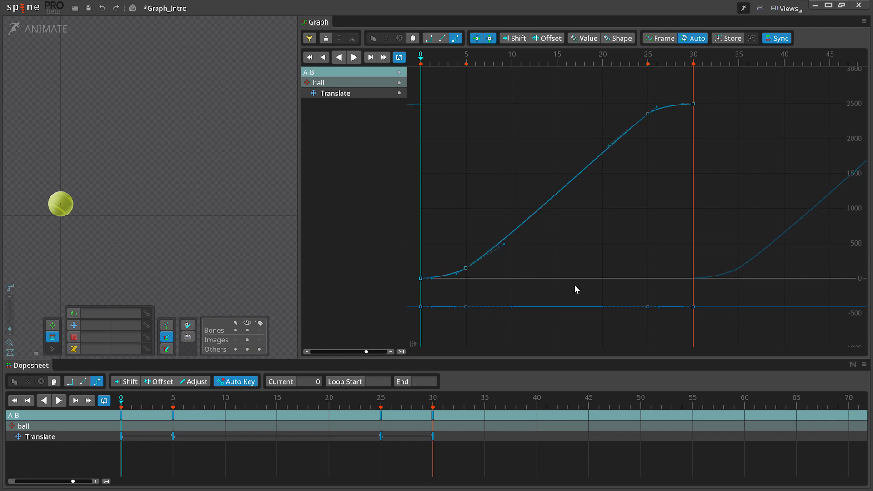
{"action": "key", "text": "ctrl+z"}
{"action": "key", "text": "ctrl+z"}
{"action": "key", "text": "ctrl+z"}
{"action": "key", "text": "ctrl+z"}
{"action": "key", "text": "ctrl+z"}
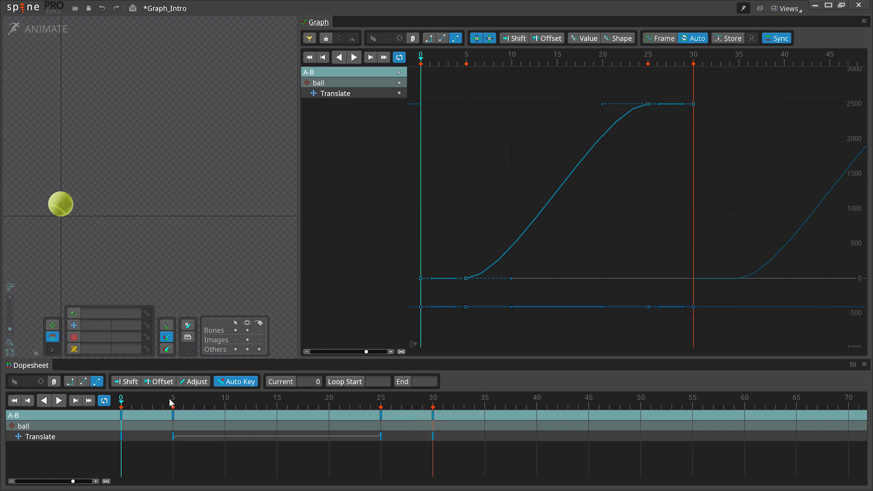
Try raising the frame 5 X translate key to about 250 with sloped handles, preview the ball's start, and undo the change.
{"action": "mouse_move", "coordinate": [133, 399]}
{"action": "left_mouse_down"}
{"action": "mouse_move", "coordinate": [173, 411]}
{"action": "mouse_move", "coordinate": [407, 426]}
{"action": "mouse_move", "coordinate": [189, 413]}
{"action": "mouse_move", "coordinate": [401, 416]}
{"action": "mouse_move", "coordinate": [139, 386]}
{"action": "mouse_move", "coordinate": [131, 396]}
{"action": "left_mouse_up"}
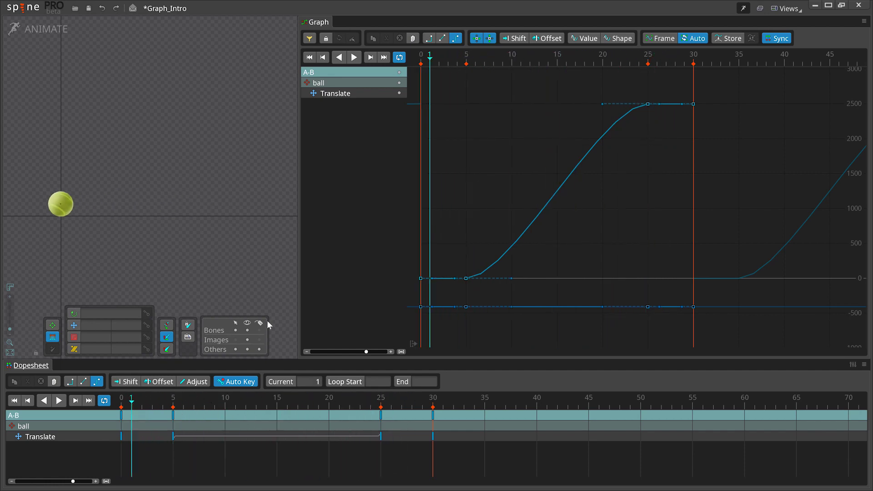
{"action": "left_click_drag", "start_coordinate": [467, 279], "coordinate": [501, 237]}
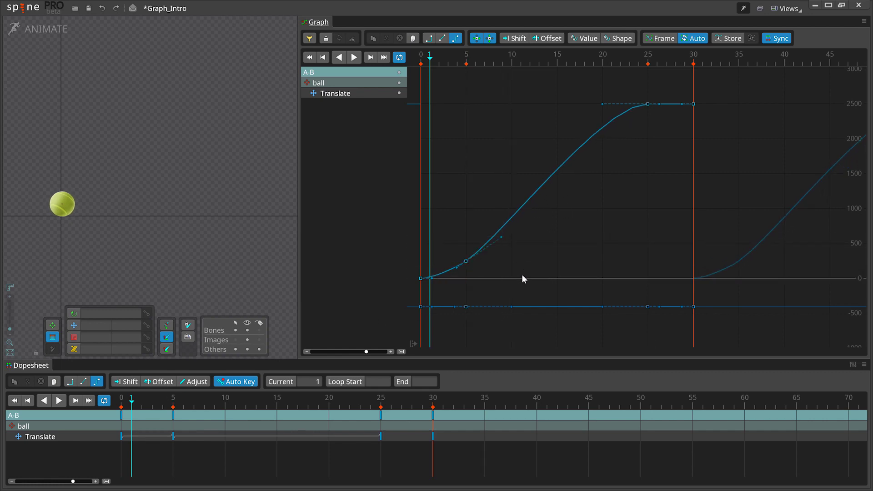
{"action": "left_click", "coordinate": [63, 403]}
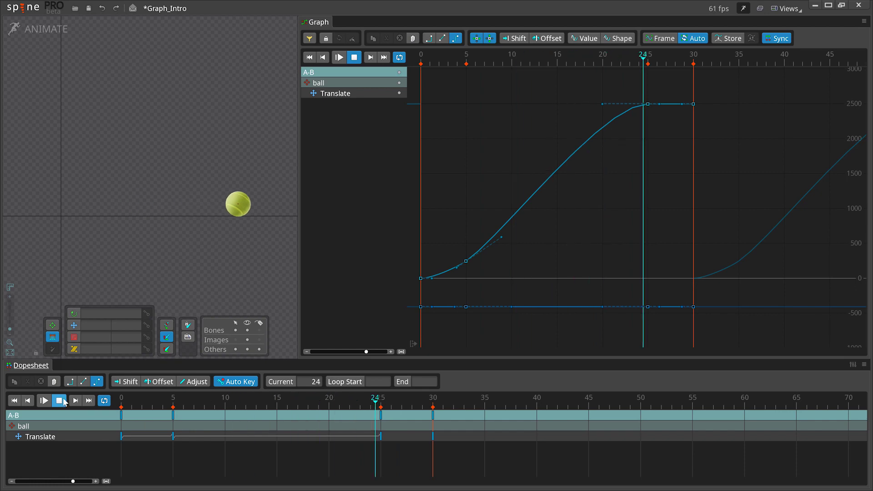
{"action": "left_click", "coordinate": [62, 401]}
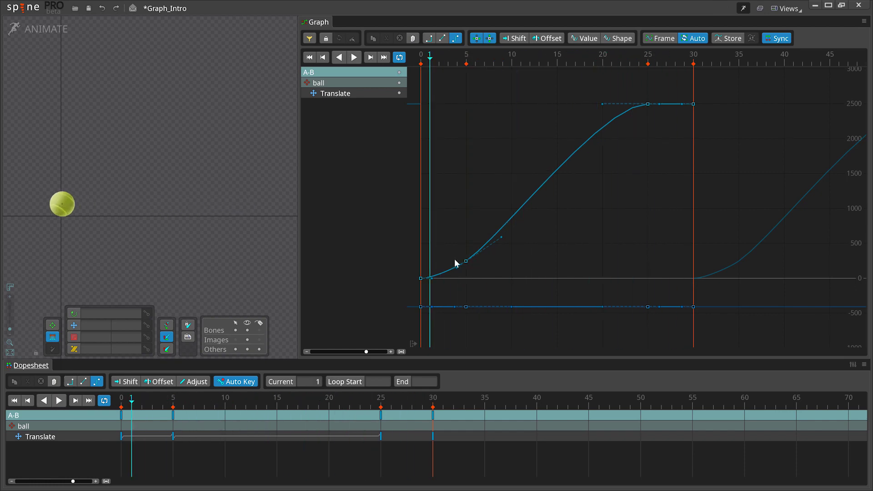
{"action": "key", "text": "ctrl+z"}
{"action": "key", "text": "ctrl+z"}
{"action": "key", "text": "ctrl+z"}
Try a steep outgoing handle on the frame 5 X translate key, preview the abrupt start, and undo it.
{"action": "left_click_drag", "start_coordinate": [506, 277], "coordinate": [470, 211]}
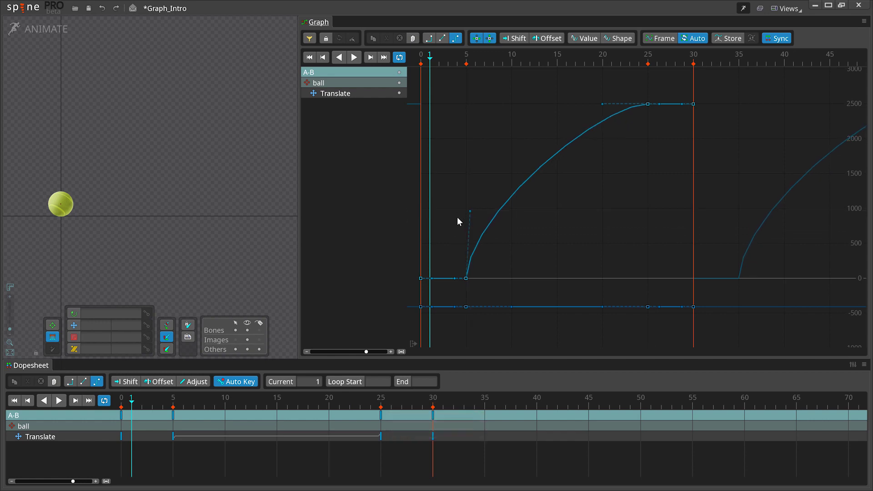
{"action": "key", "text": "d"}
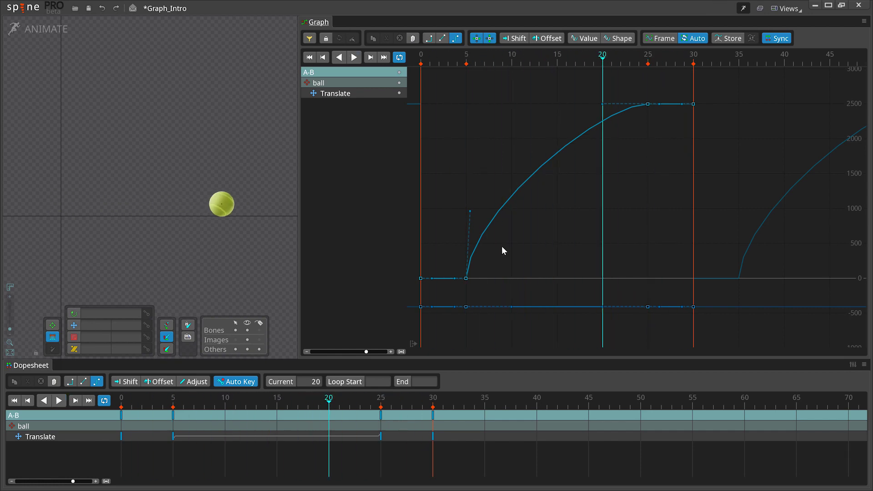
{"action": "key", "text": "ctrl+z"}
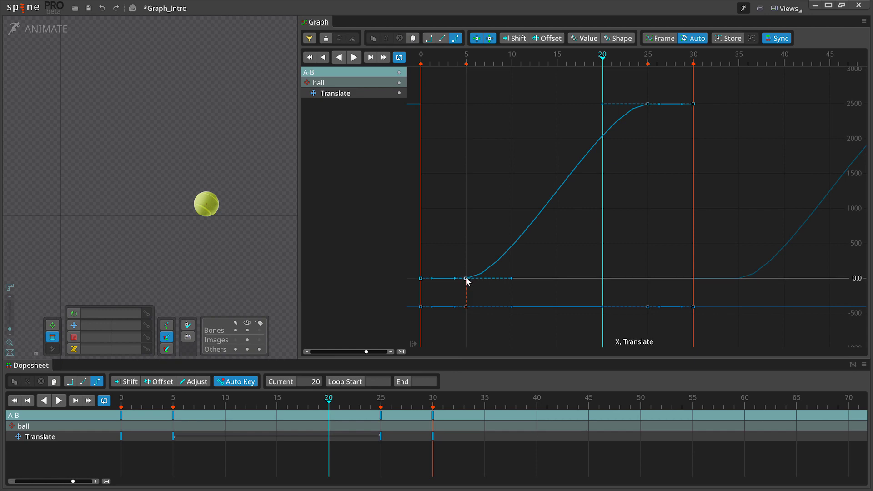
Try lowering the frame 5 X translate key to about -300, preview the anticipation, and undo it.
{"action": "left_click_drag", "start_coordinate": [466, 278], "coordinate": [467, 301]}
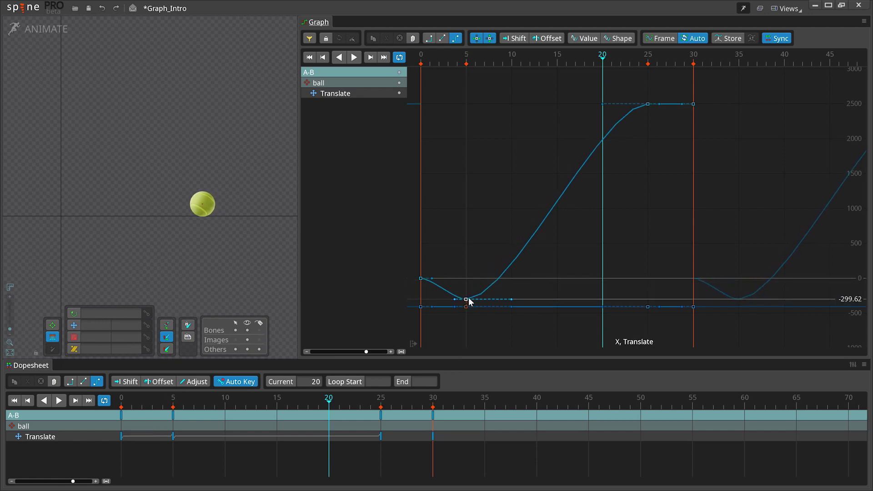
{"action": "key", "text": "d"}
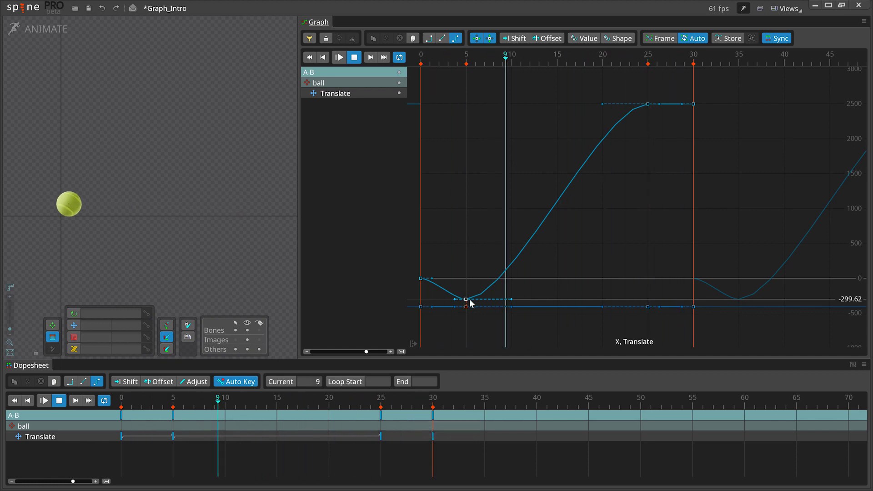
{"action": "key", "text": "d"}
{"action": "key", "text": "ctrl+z"}
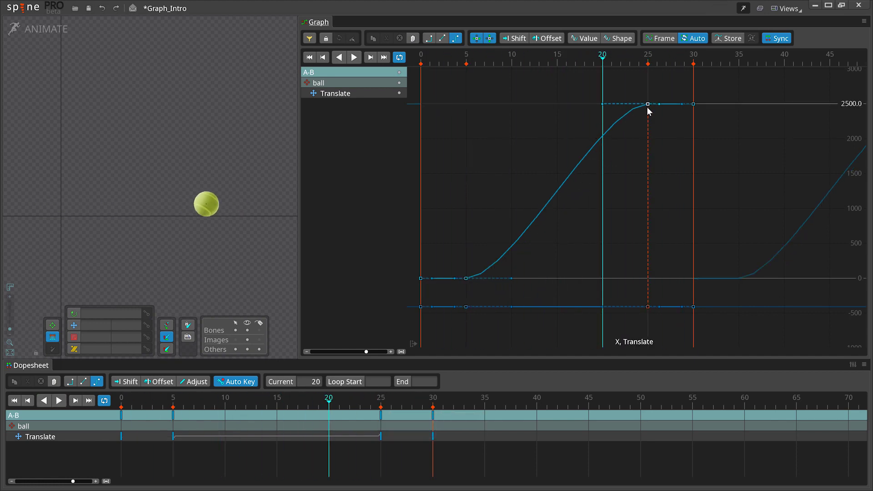
Try lowering the frame 25 X translate key to about 2200 with sloped handles, preview the slow stop, and undo it.
{"action": "left_click_drag", "start_coordinate": [648, 105], "coordinate": [614, 164]}
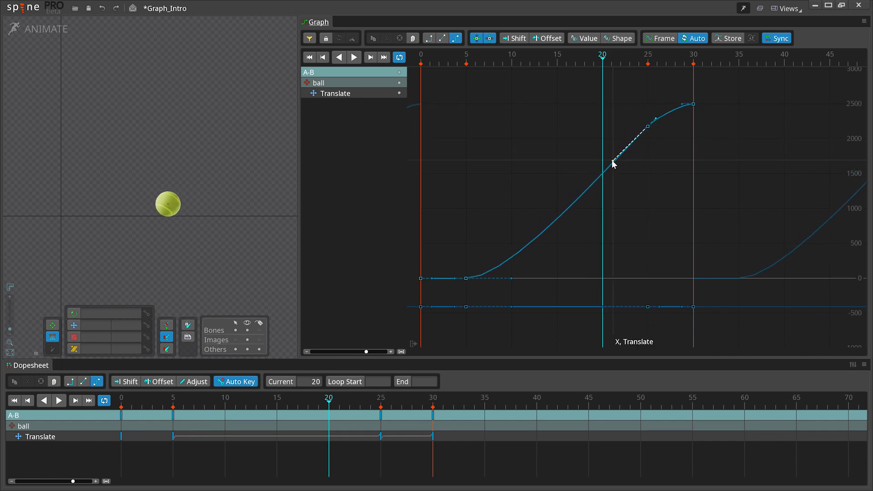
{"action": "key", "text": "d"}
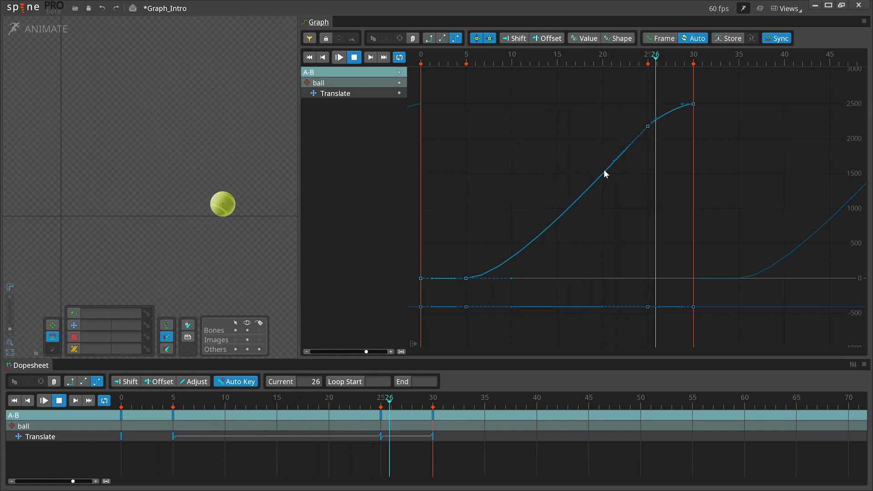
{"action": "key", "text": "d"}
{"action": "key", "text": "ctrl+z"}
{"action": "key", "text": "ctrl+z"}
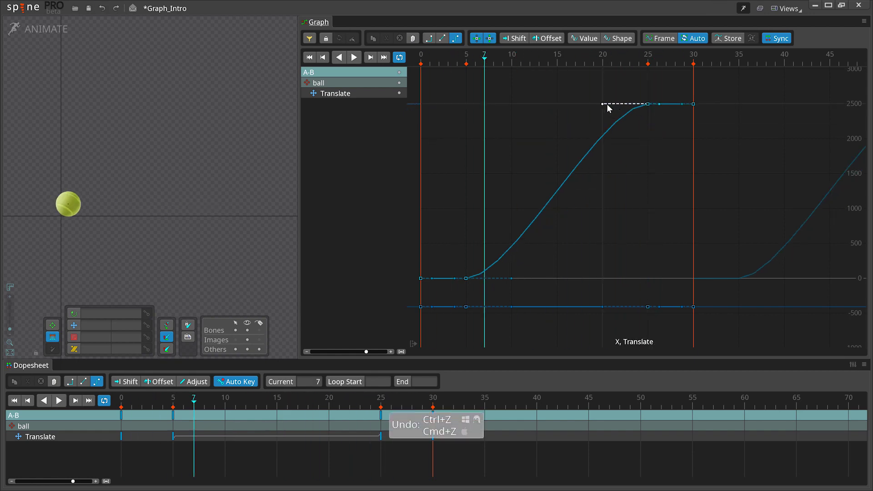
Try a steep incoming handle on the frame 25 X translate key, preview the abrupt stop, and undo it.
{"action": "left_click_drag", "start_coordinate": [601, 103], "coordinate": [640, 226]}
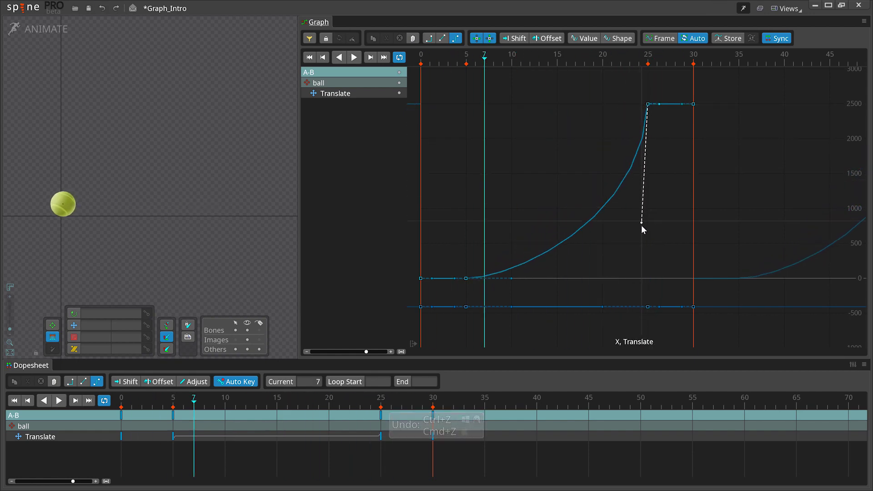
{"action": "key", "text": "d"}
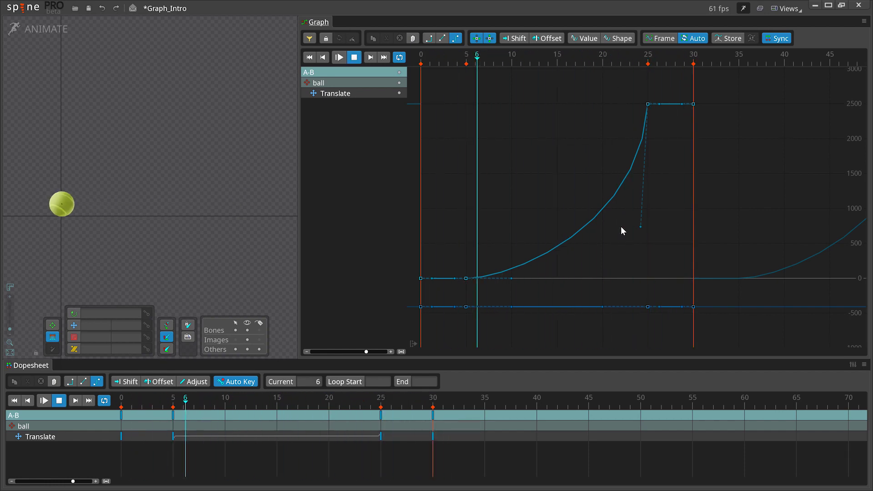
{"action": "key", "text": "d"}
{"action": "key", "text": "ctrl+z"}
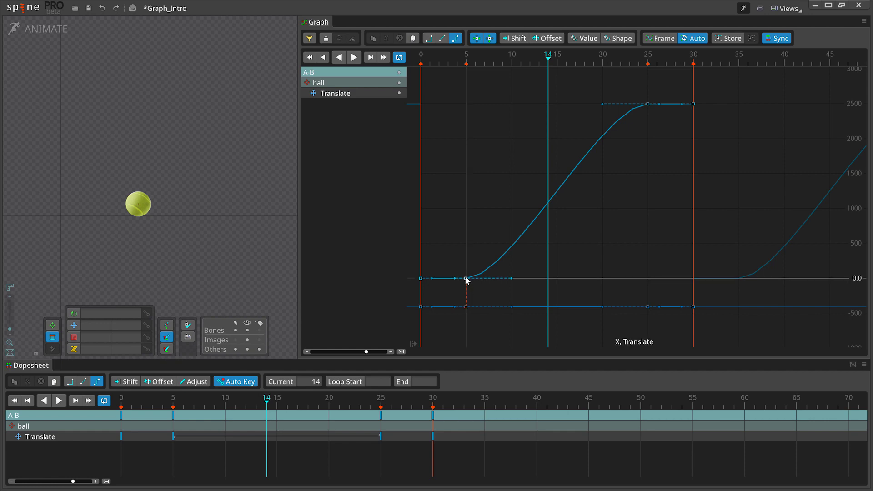
Try pulling new Bezier handles out of the X translate keys at frames 5 and 25, and undo the changes.
{"action": "mouse_move", "coordinate": [466, 279]}
{"action": "left_mouse_down"}
{"action": "mouse_move", "coordinate": [466, 265]}
{"action": "mouse_move", "coordinate": [511, 265]}
{"action": "mouse_move", "coordinate": [501, 232]}
{"action": "mouse_move", "coordinate": [450, 279]}
{"action": "left_mouse_up"}
{"action": "left_click_drag", "start_coordinate": [648, 104], "coordinate": [599, 158]}
{"action": "key", "text": "ctrl+z"}
{"action": "key", "text": "ctrl+z"}
{"action": "key", "text": "ctrl+z"}
{"action": "key", "text": "ctrl+z"}
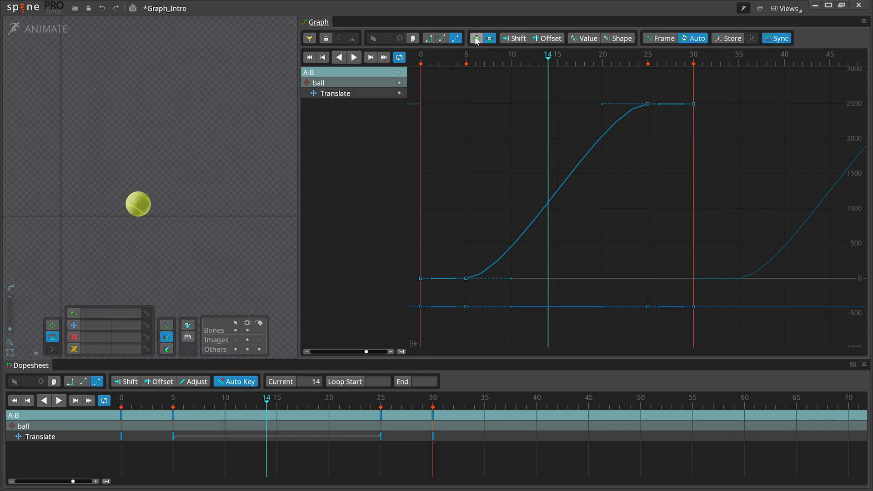
Lower the frame 25 X translate key to about 2300, slope its handles for a gradual stop, and preview the motion.
{"action": "key", "text": "w"}
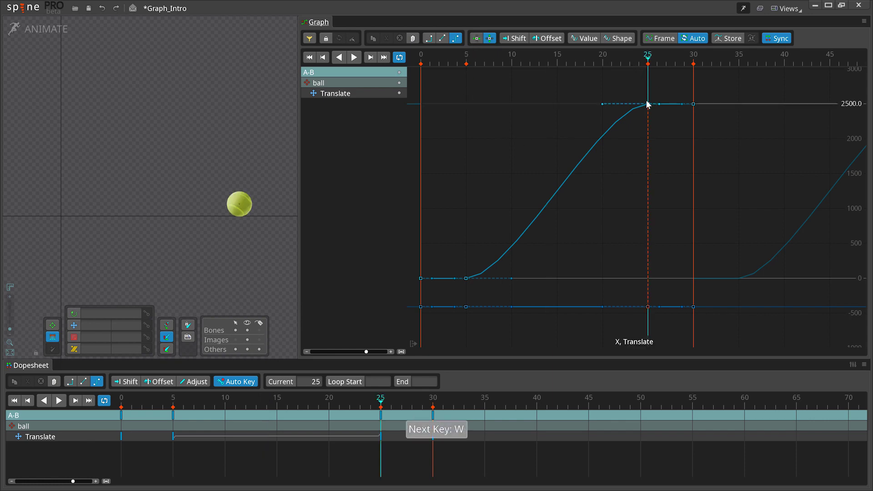
{"action": "left_click_drag", "start_coordinate": [648, 105], "coordinate": [608, 142]}
{"action": "left_click_drag", "start_coordinate": [657, 106], "coordinate": [663, 103]}
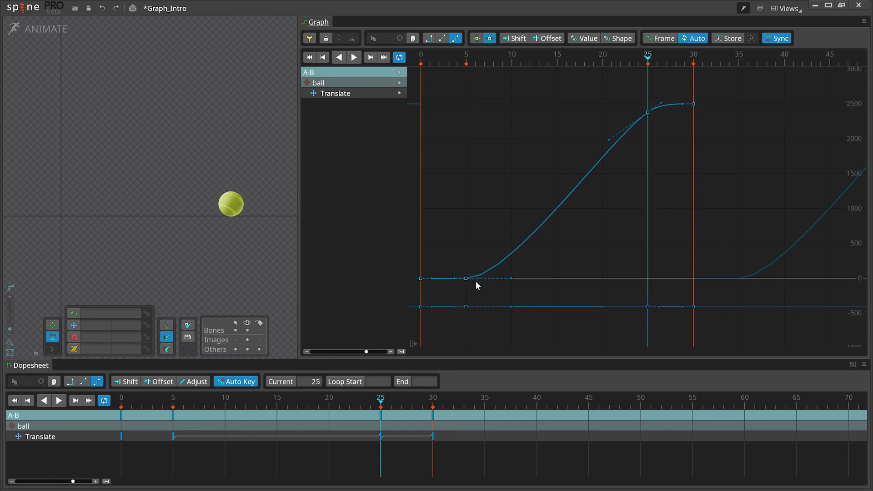
{"action": "key", "text": "d"}
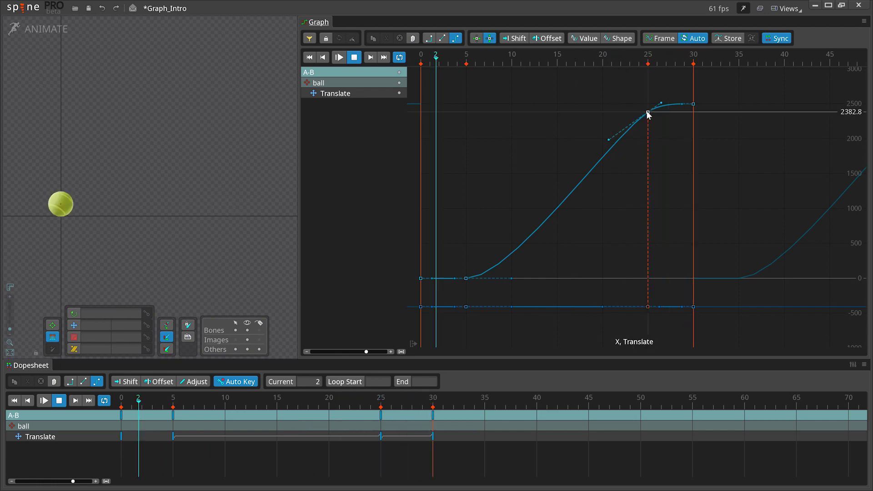
{"action": "left_click_drag", "start_coordinate": [648, 113], "coordinate": [648, 119]}
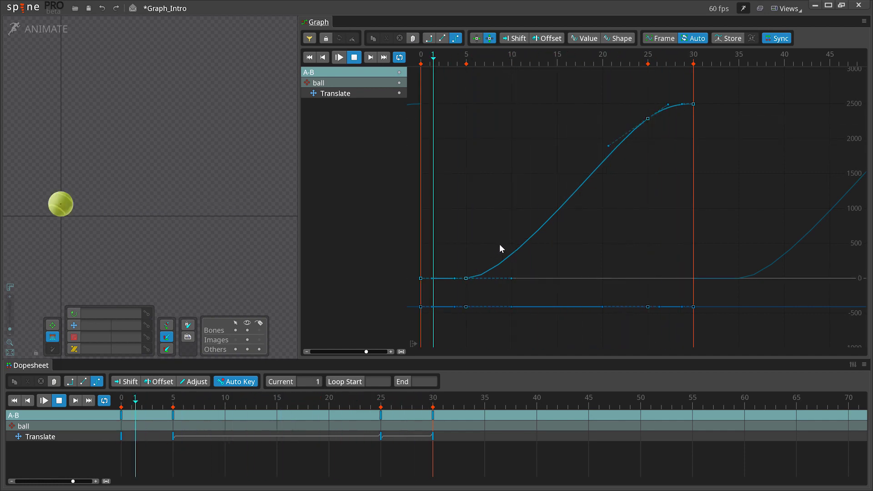
{"action": "key", "text": "a"}
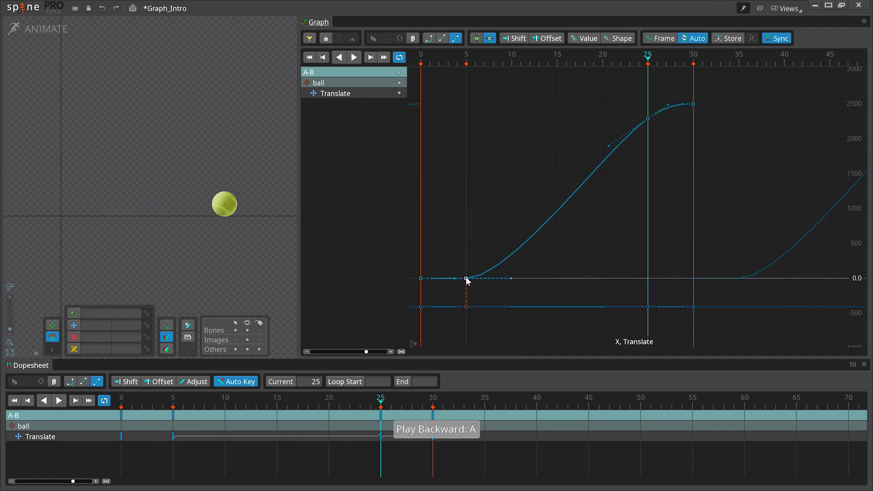
Raise the frame 5 X translate key to about 150, slope and adjust both its handles, and preview the ball's motion.
{"action": "left_click_drag", "start_coordinate": [466, 278], "coordinate": [505, 250]}
{"action": "left_click_drag", "start_coordinate": [458, 279], "coordinate": [466, 268]}
{"action": "left_click_drag", "start_coordinate": [507, 245], "coordinate": [490, 256]}
{"action": "key", "text": "d"}
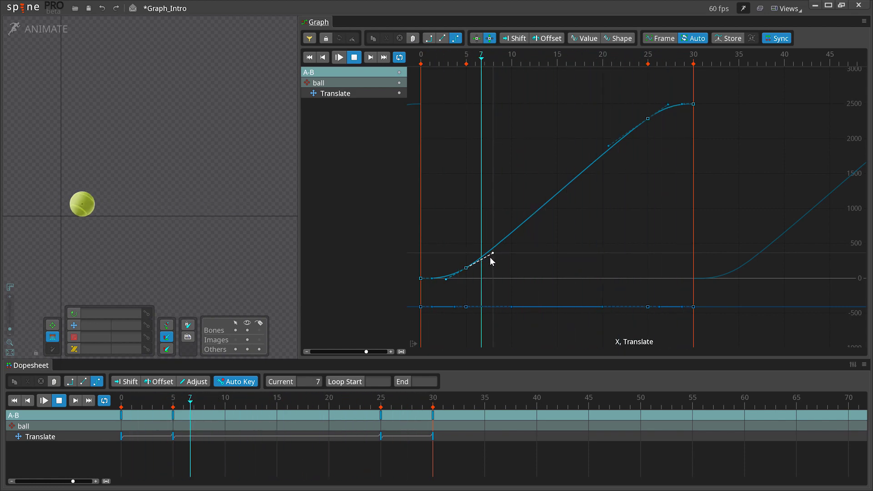
Stop playback and undo the recent value and handle changes to the X translate keys at frames 5 and 25.
{"action": "key", "text": "a"}
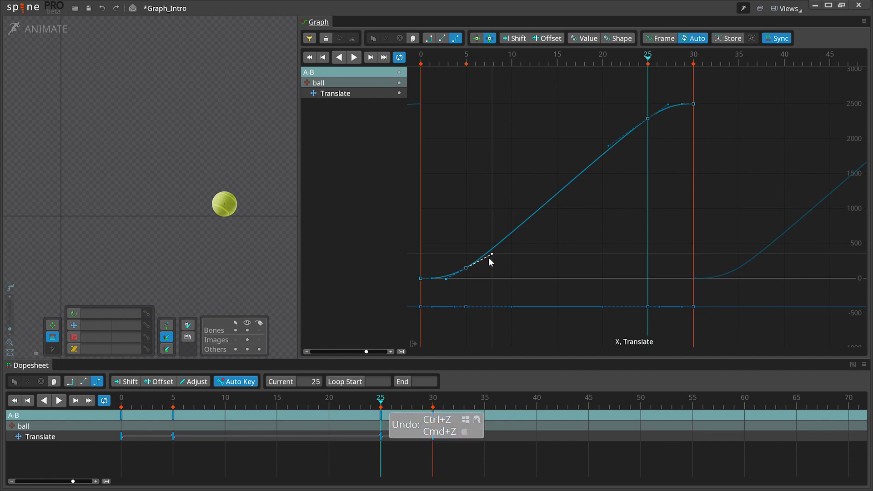
{"action": "key", "text": "ctrl+z"}
{"action": "key", "text": "ctrl+z"}
{"action": "key", "text": "ctrl+z"}
{"action": "key", "text": "ctrl+z"}
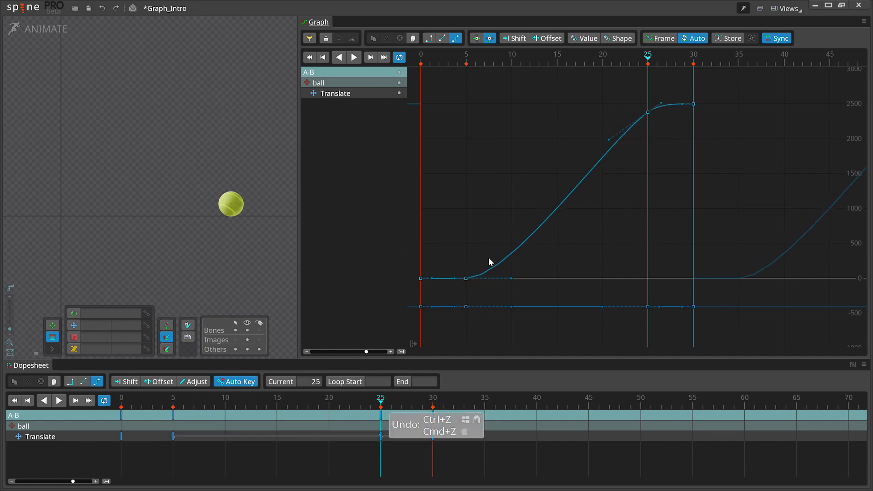
{"action": "key", "text": "ctrl+z"}
{"action": "key", "text": "ctrl+z"}
{"action": "key", "text": "ctrl+z"}
{"action": "key", "text": "ctrl+z"}
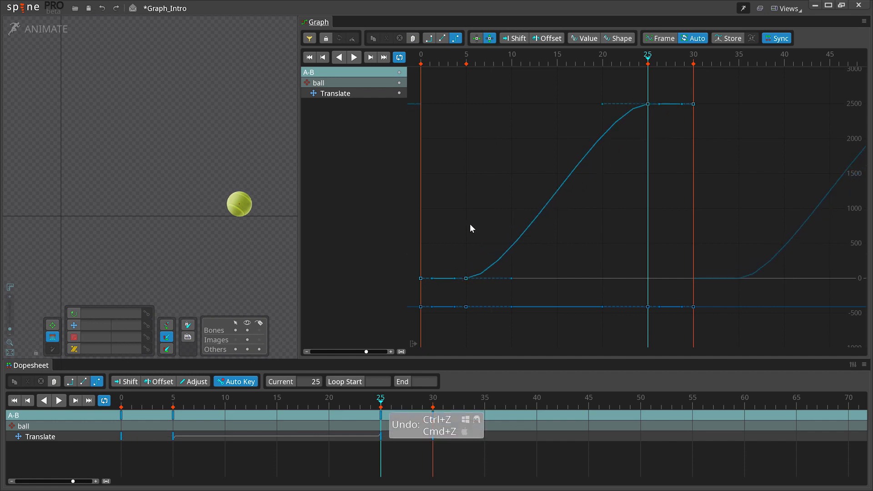
Raise the frame 25 X translate key to about 2750 and lower the frame 5 key to about -280.
{"action": "scroll", "coordinate": [502, 225], "scroll_direction": "down", "scroll_amount": 4}
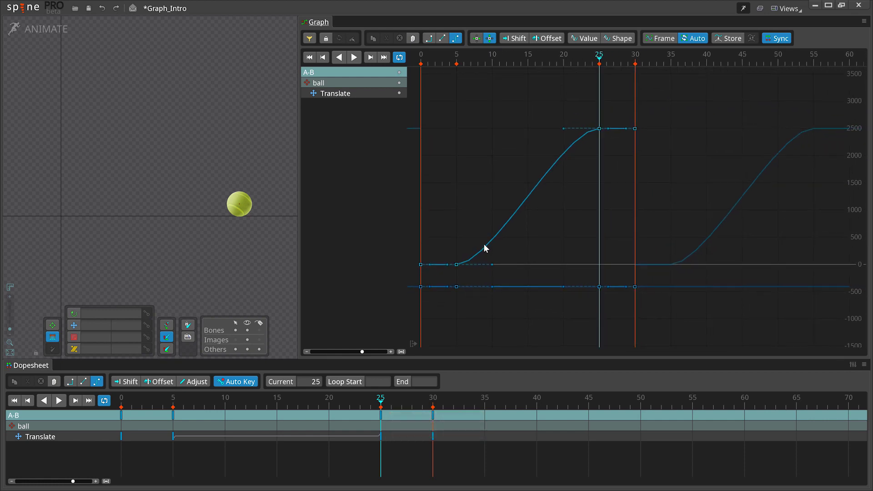
{"action": "scroll", "coordinate": [488, 240], "scroll_direction": "up", "scroll_amount": 2}
{"action": "left_click_drag", "start_coordinate": [554, 228], "coordinate": [551, 227]}
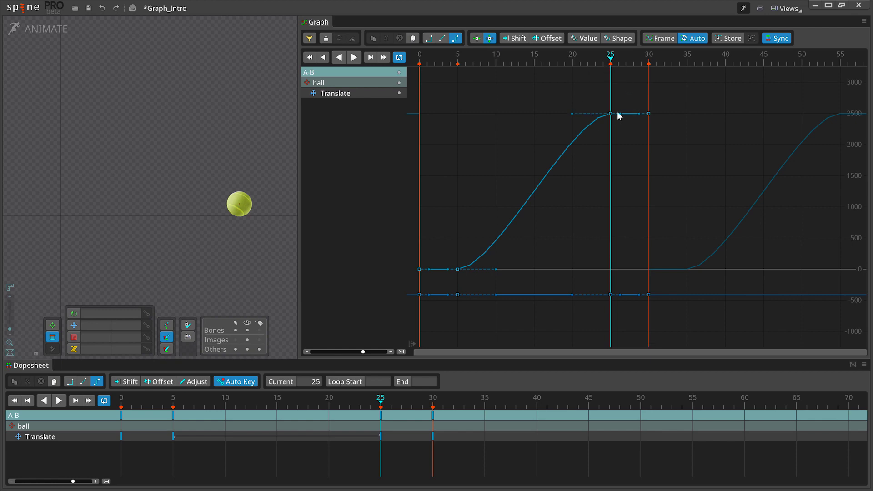
{"action": "left_click_drag", "start_coordinate": [611, 114], "coordinate": [613, 99]}
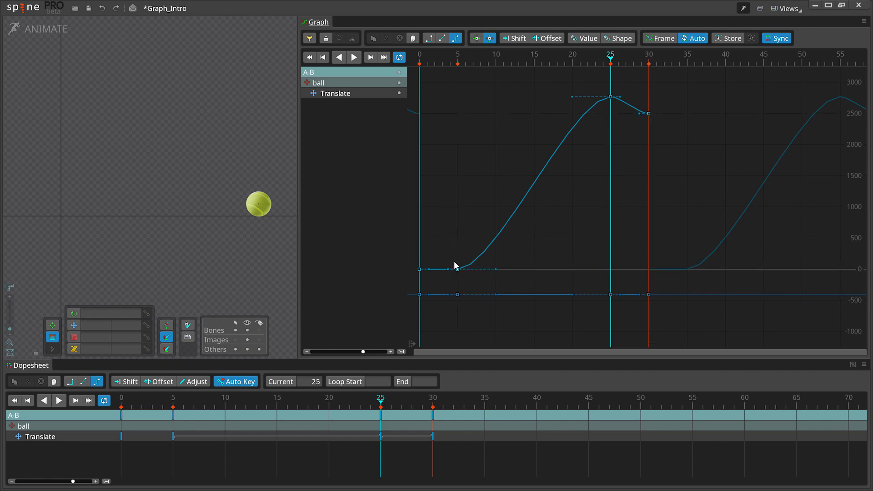
{"action": "left_click_drag", "start_coordinate": [457, 278], "coordinate": [456, 289]}
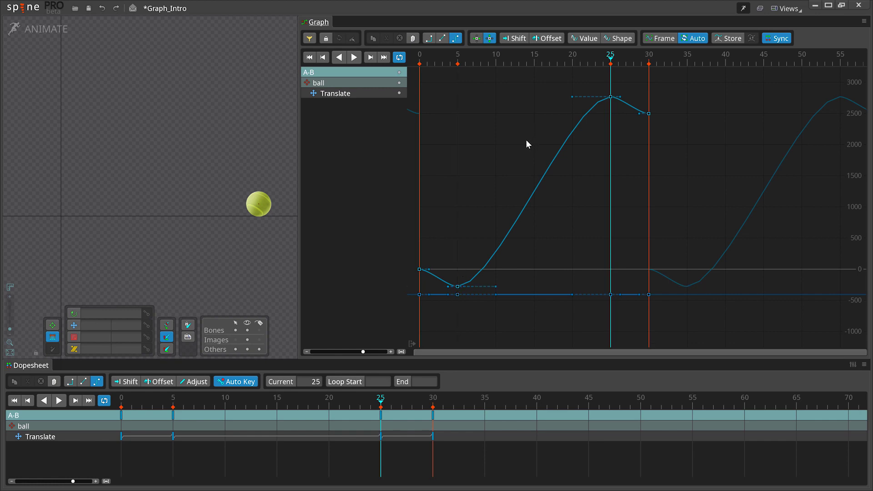
Step back and forth between the ball's keys, and play the animation to preview the anticipation and overshoot.
{"action": "key", "text": "q"}
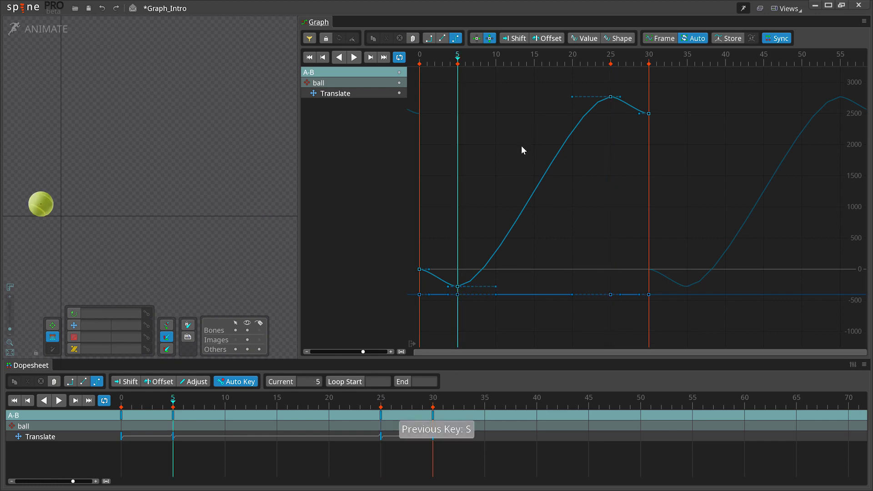
{"action": "key", "text": "q"}
{"action": "key", "text": "w"}
{"action": "key", "text": "q"}
{"action": "key", "text": "w"}
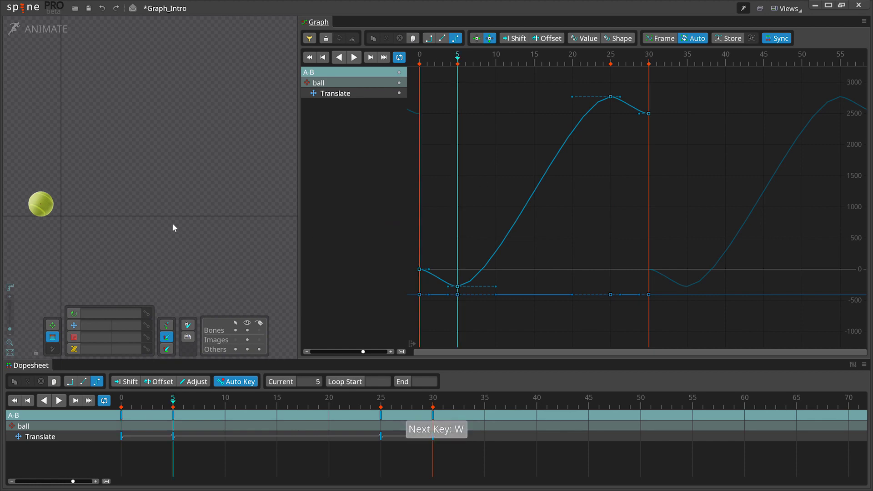
{"action": "key", "text": "d"}
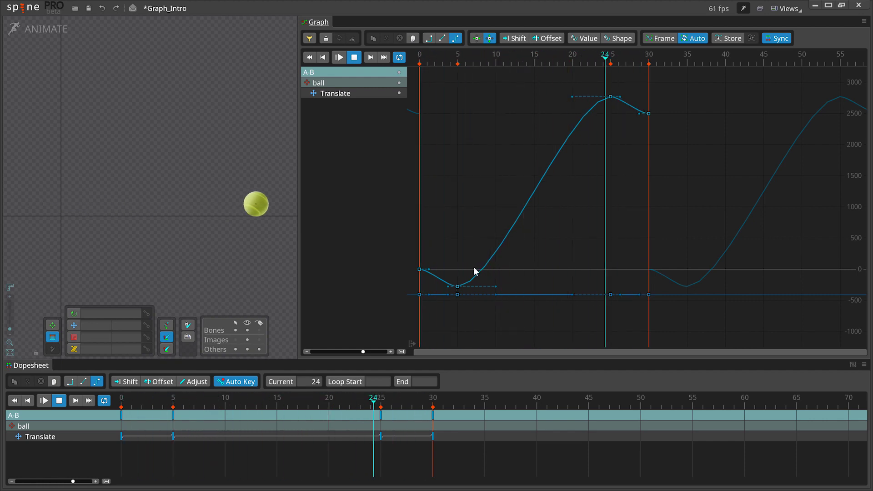
{"action": "key", "text": "d"}
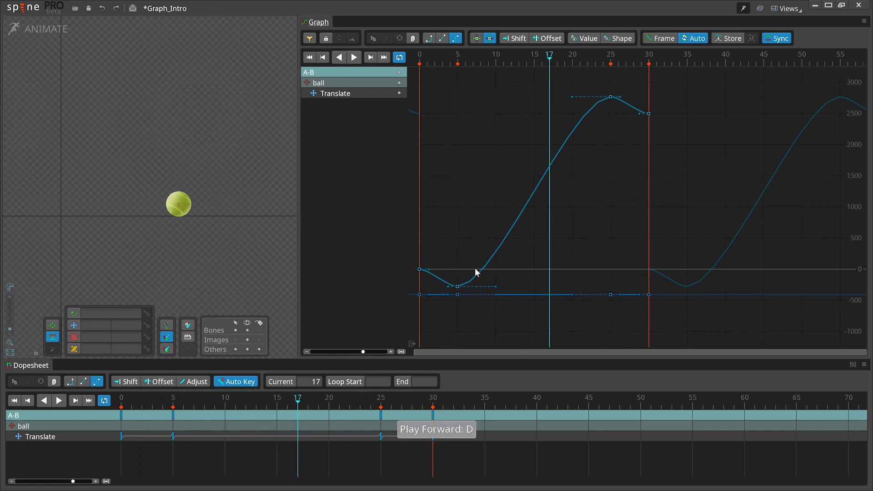
Store the current curves for comparison and delete the ball's keys at frames 5 and 25.
{"action": "left_click", "coordinate": [457, 223]}
{"action": "scroll", "coordinate": [456, 223], "scroll_direction": "down", "scroll_amount": 2}
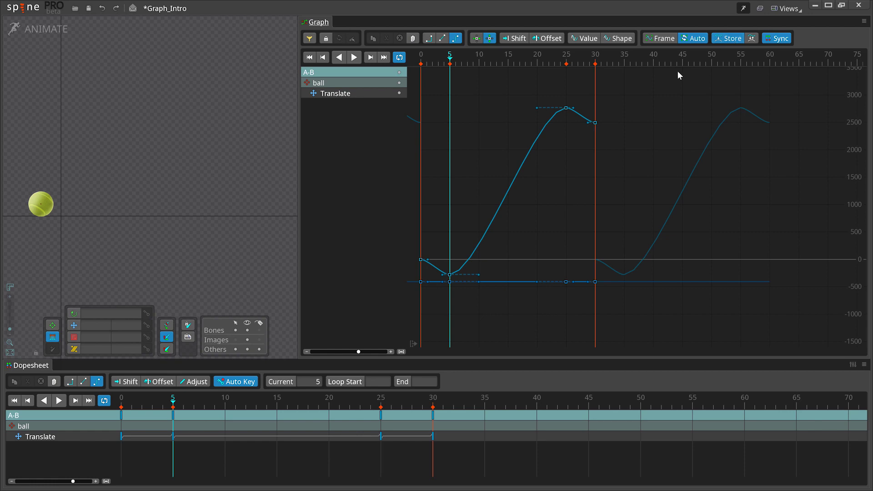
{"action": "left_click", "coordinate": [172, 416]}
{"action": "key", "text": "Delete"}
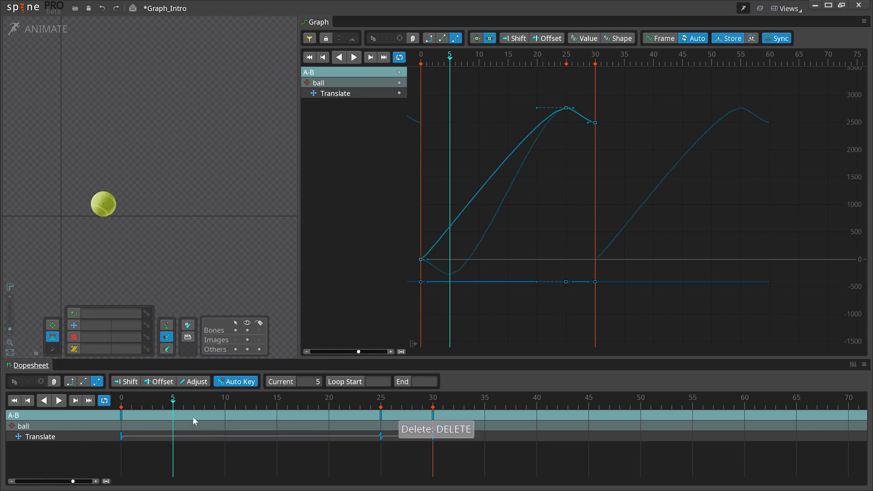
{"action": "left_click", "coordinate": [380, 414]}
{"action": "key", "text": "Delete"}
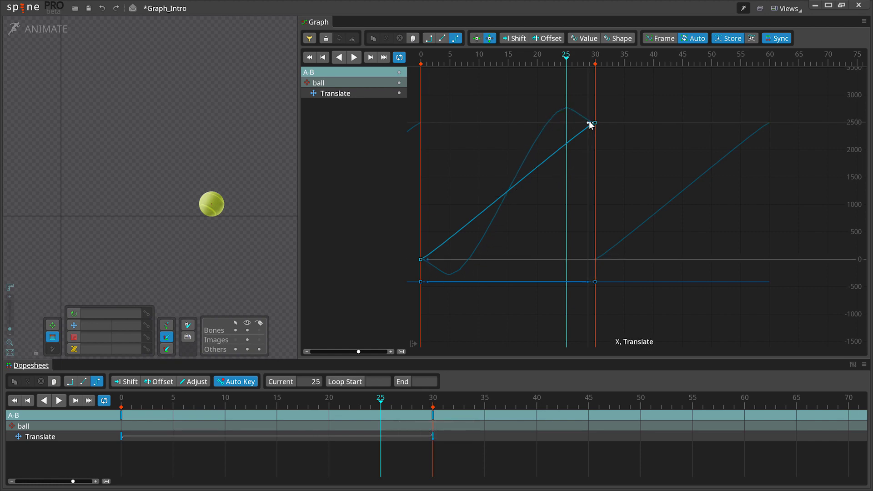
Stretch the frame 30 X translate handle up to about 4000 and the frame 0 handle down to about -1600, matching the stored curve.
{"action": "left_click_drag", "start_coordinate": [589, 123], "coordinate": [569, 106]}
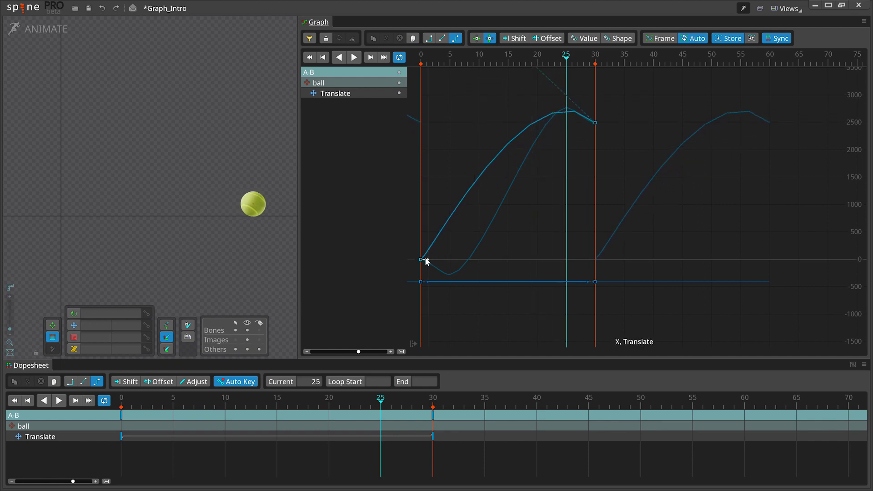
{"action": "scroll", "coordinate": [512, 298], "scroll_direction": "down", "scroll_amount": 5}
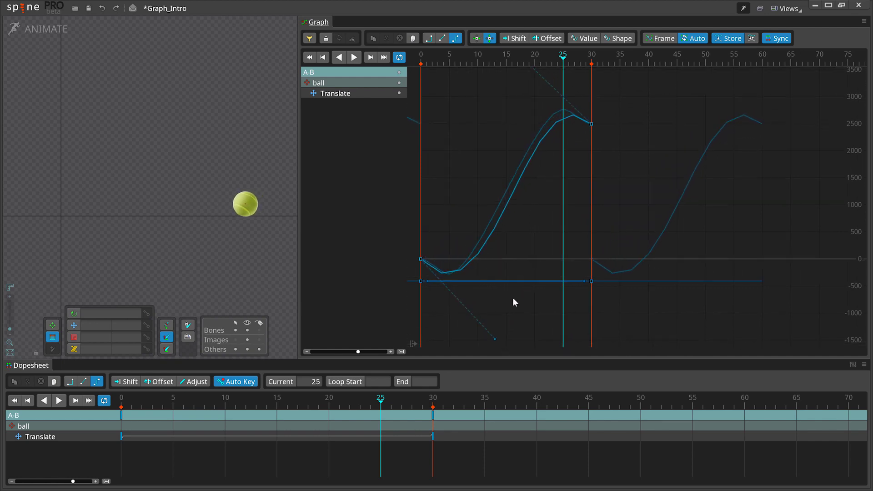
{"action": "mouse_move", "coordinate": [468, 83]}
{"action": "left_mouse_down"}
{"action": "mouse_move", "coordinate": [461, 86]}
{"action": "mouse_move", "coordinate": [470, 81]}
{"action": "left_mouse_up"}
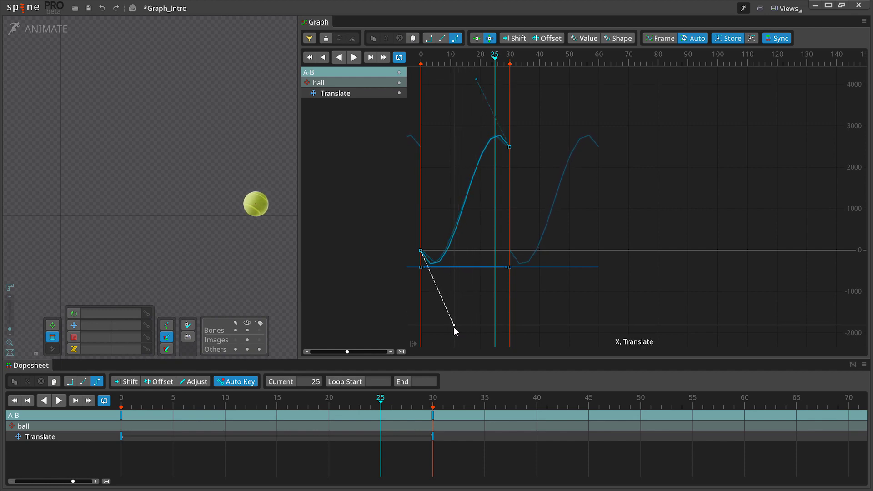
{"action": "left_click_drag", "start_coordinate": [449, 317], "coordinate": [450, 314]}
{"action": "scroll", "coordinate": [457, 227], "scroll_direction": "down", "scroll_amount": 4}
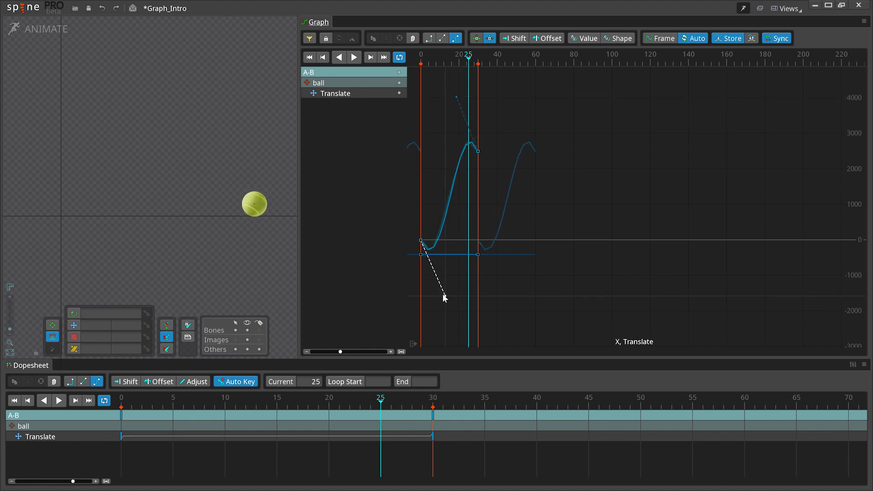
{"action": "scroll", "coordinate": [494, 215], "scroll_direction": "up", "scroll_amount": 5}
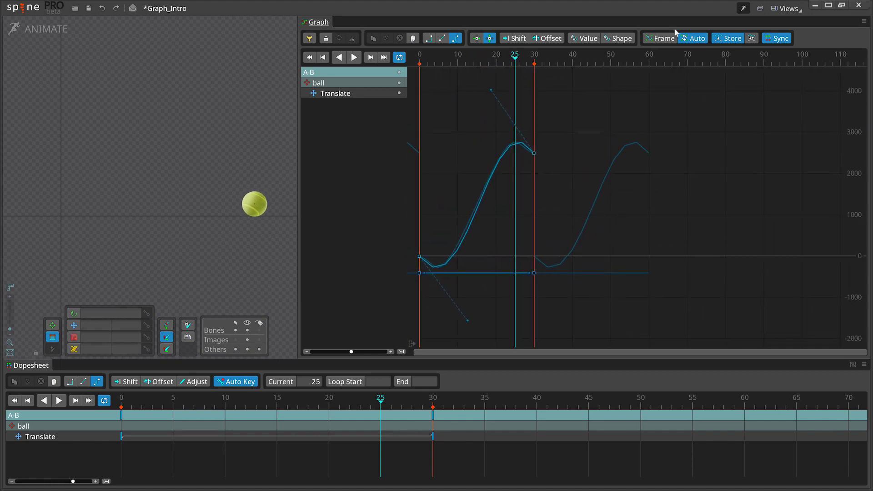
{"action": "left_click", "coordinate": [658, 41]}
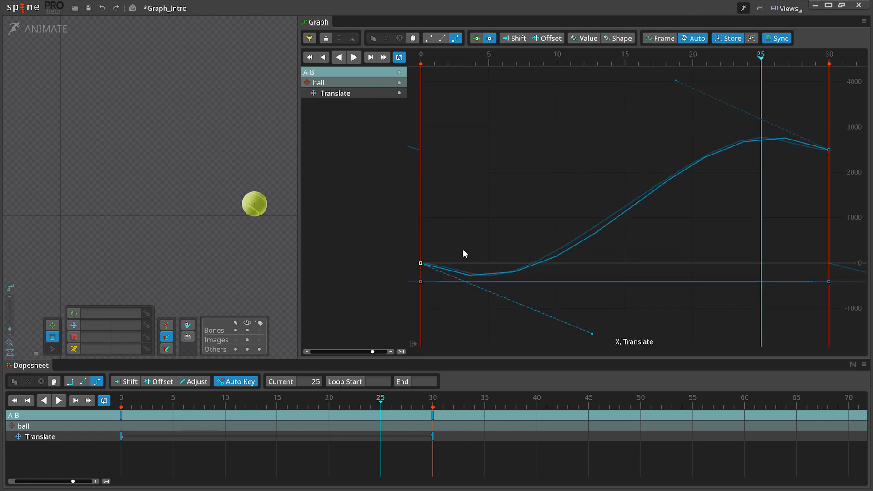
{"action": "scroll", "coordinate": [579, 227], "scroll_direction": "down", "scroll_amount": 5}
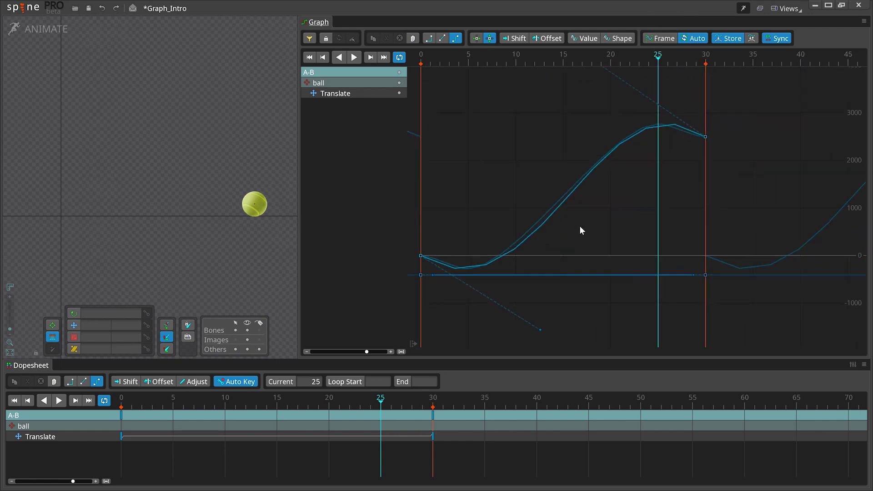
Swap between the stored and two-key curves during playback to compare them, and turn off Store with the two-key version active.
{"action": "left_click", "coordinate": [60, 401]}
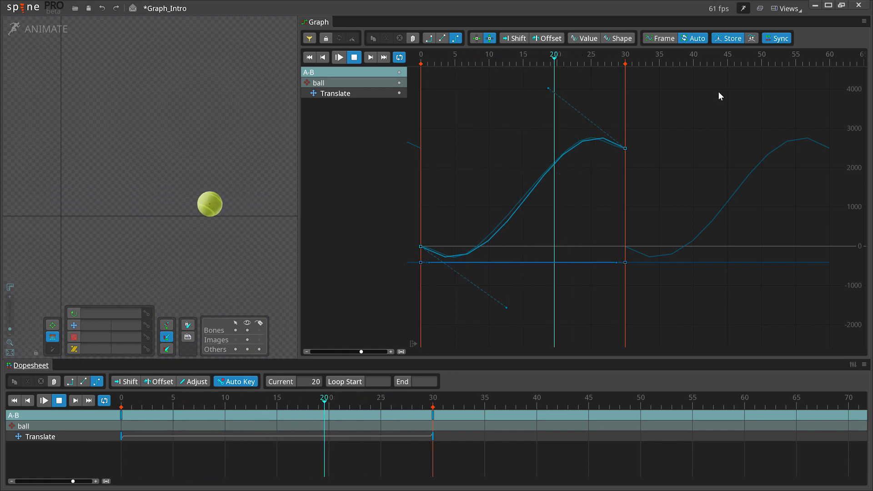
{"action": "left_click", "coordinate": [751, 39]}
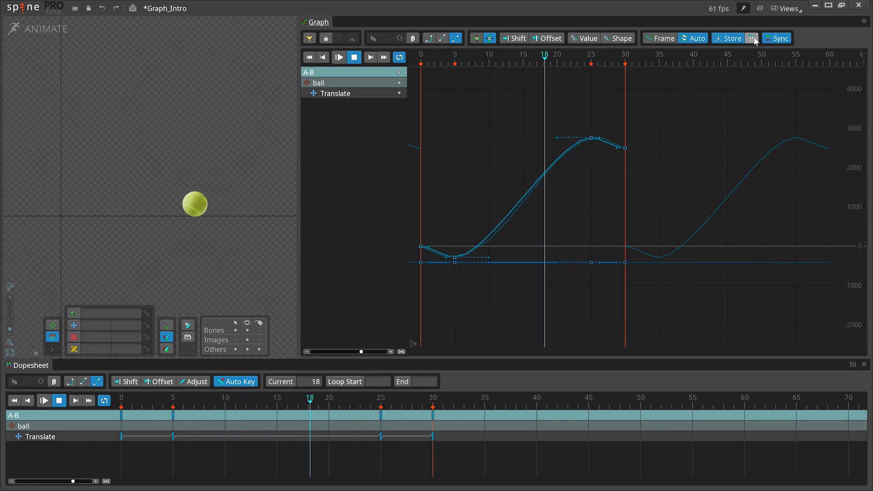
{"action": "left_click", "coordinate": [752, 39]}
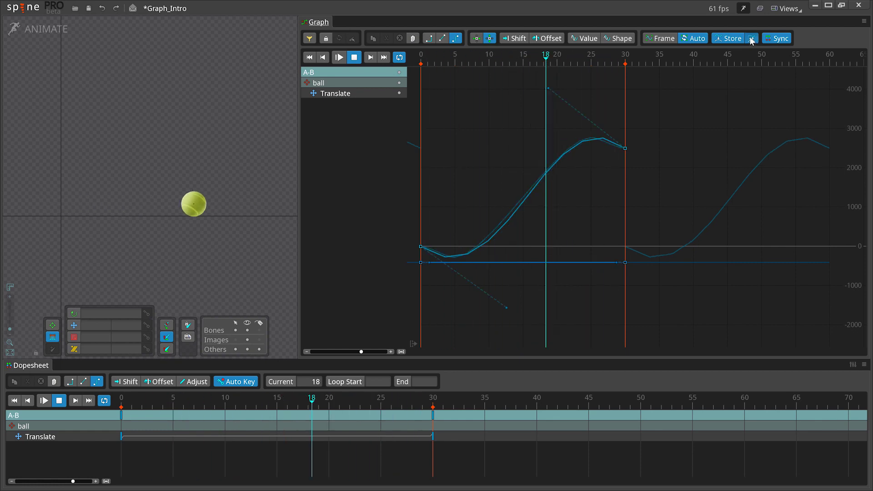
{"action": "left_click", "coordinate": [751, 39]}
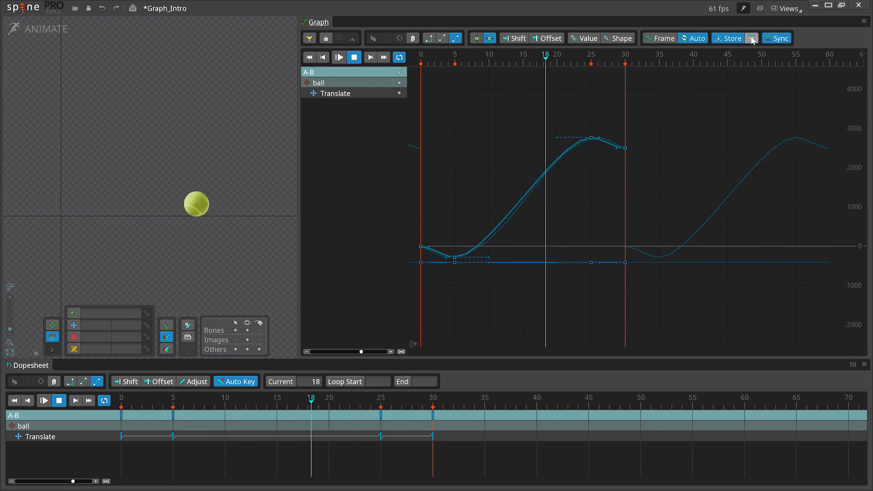
{"action": "left_click", "coordinate": [732, 38]}
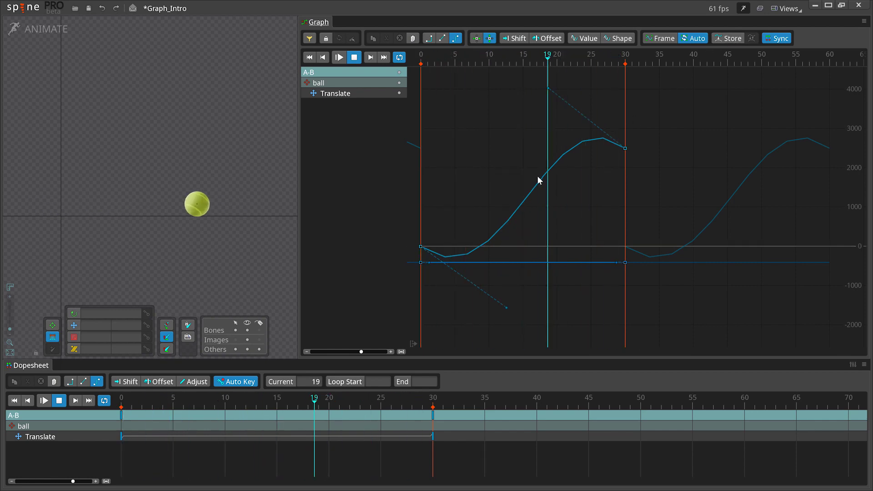
{"action": "key", "text": "a"}
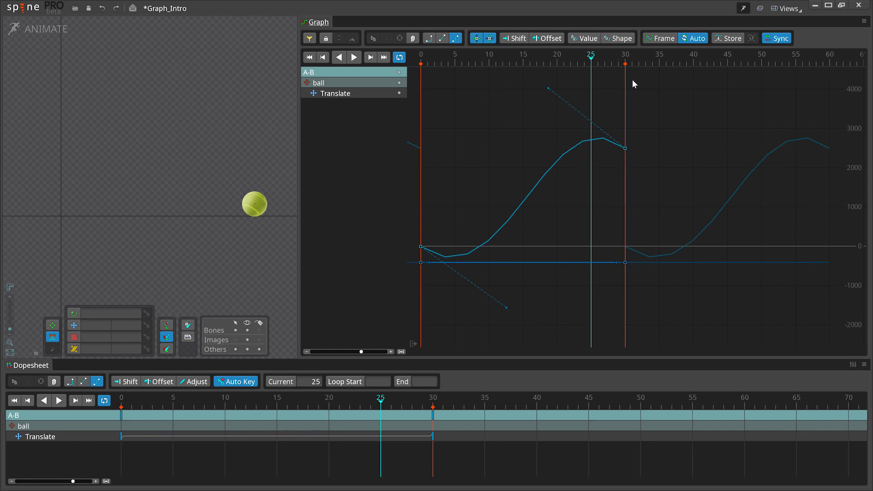
Try moving the last X translate key to frame 38, undo it, and move the key to frame 31 while keeping its value at 2500.
{"action": "left_click_drag", "start_coordinate": [625, 149], "coordinate": [663, 146]}
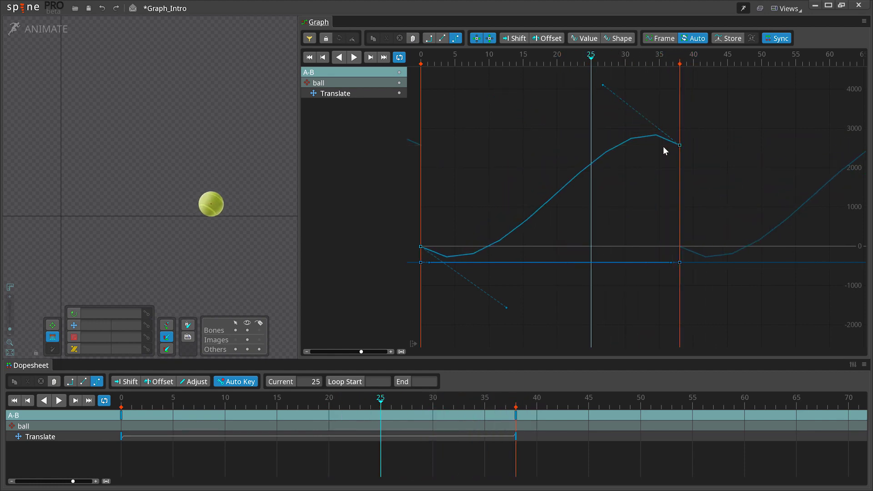
{"action": "key", "text": "ctrl+z"}
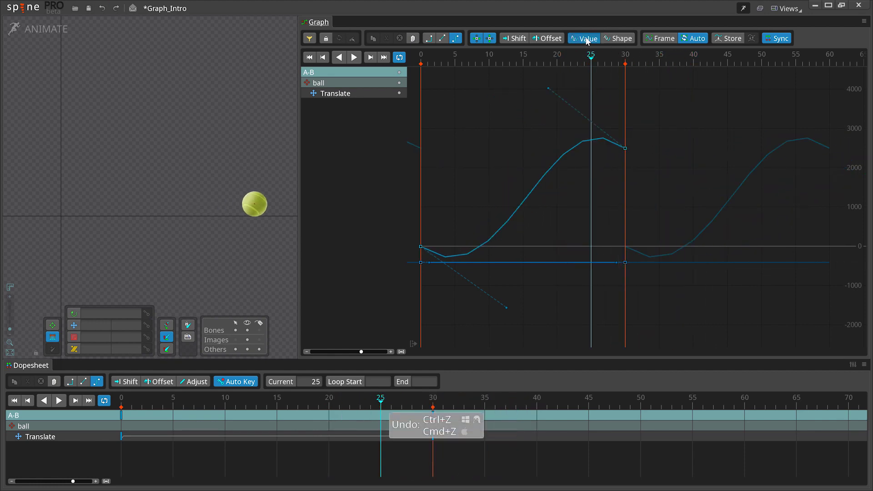
{"action": "mouse_move", "coordinate": [624, 150]}
{"action": "left_mouse_down"}
{"action": "mouse_move", "coordinate": [759, 149]}
{"action": "mouse_move", "coordinate": [625, 152]}
{"action": "mouse_move", "coordinate": [729, 152]}
{"action": "mouse_move", "coordinate": [636, 147]}
{"action": "left_mouse_up"}
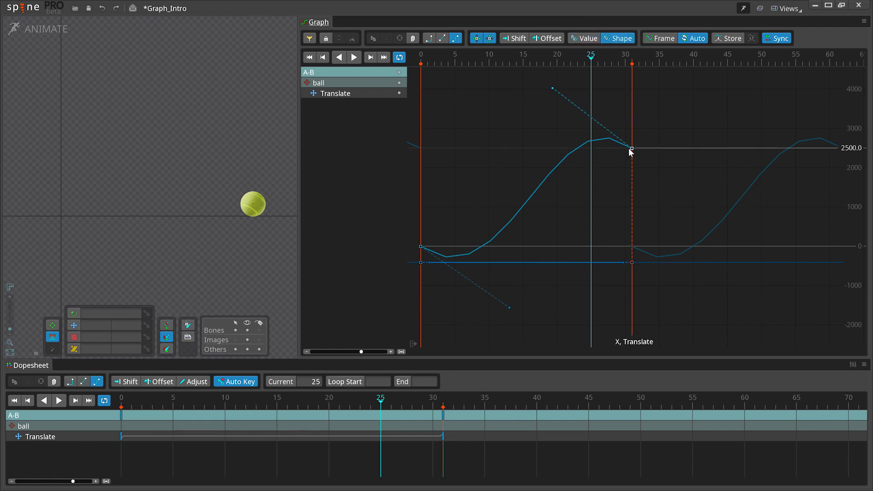
Try moving the last X translate key to frame 47 at about 2000 with Shape enabled, undo it, and preview the motion.
{"action": "left_click_drag", "start_coordinate": [635, 150], "coordinate": [733, 168]}
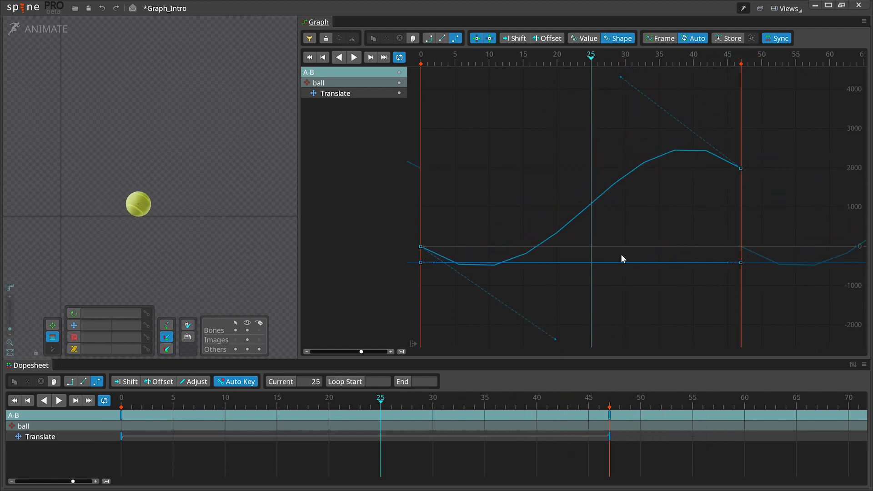
{"action": "key", "text": "ctrl+z"}
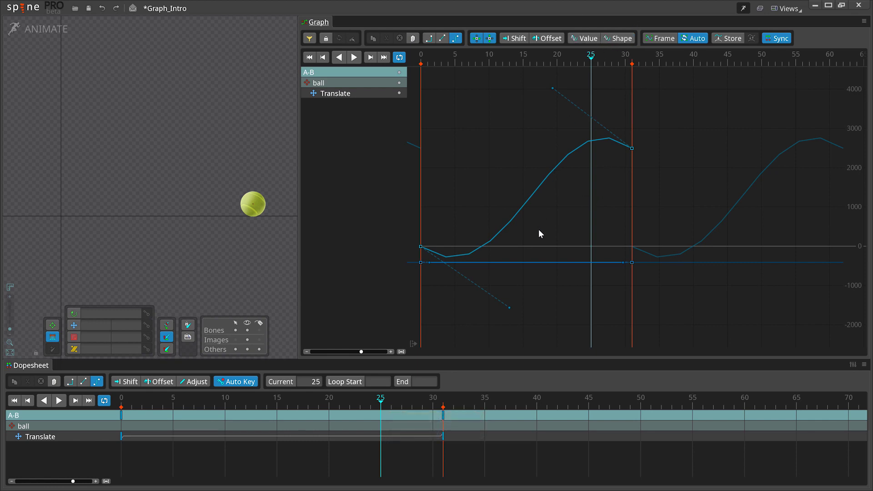
{"action": "key", "text": "d"}
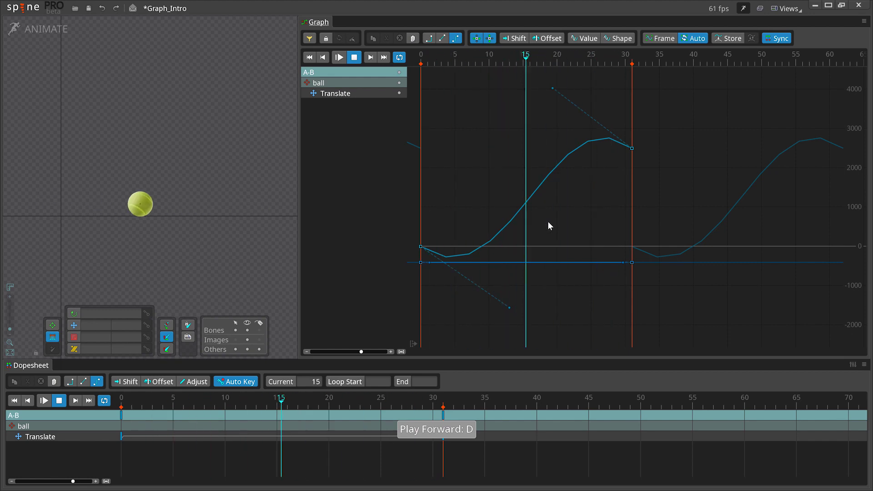
{"action": "key", "text": "d"}
{"action": "scroll", "coordinate": [523, 271], "scroll_direction": "up", "scroll_amount": 3}
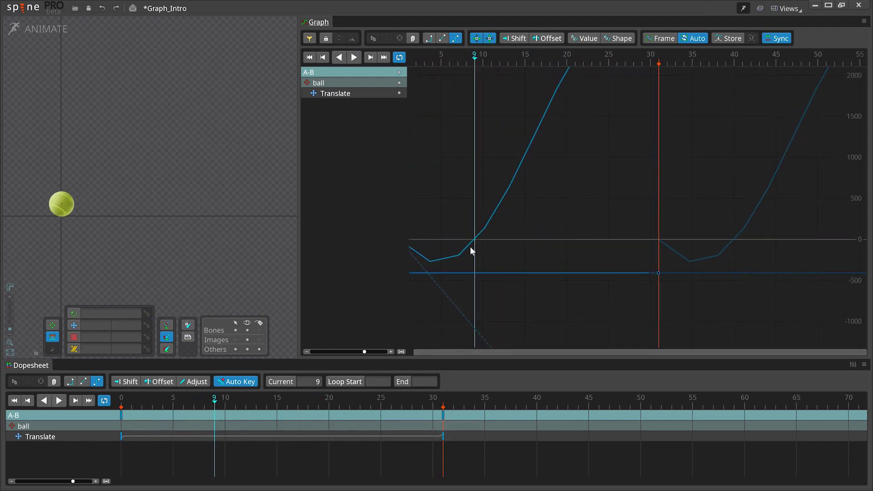
{"action": "scroll", "coordinate": [488, 222], "scroll_direction": "down", "scroll_amount": 3}
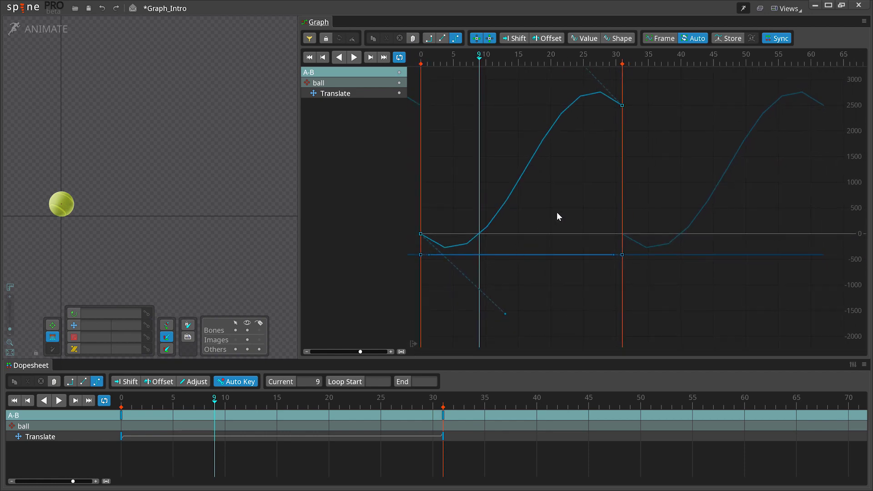
Preview the ball's two-key motion by playing the animation forward and backward.
{"action": "scroll", "coordinate": [559, 217], "scroll_direction": "down", "scroll_amount": 1}
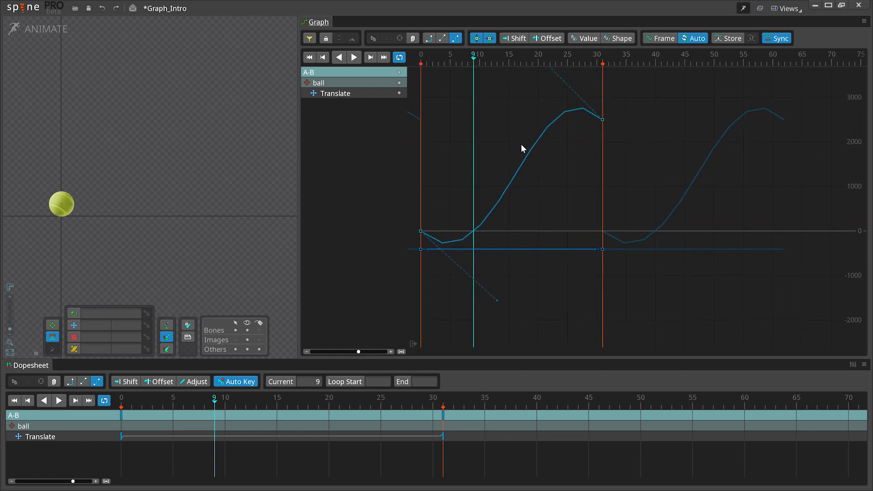
{"action": "left_click_drag", "start_coordinate": [547, 188], "coordinate": [531, 195]}
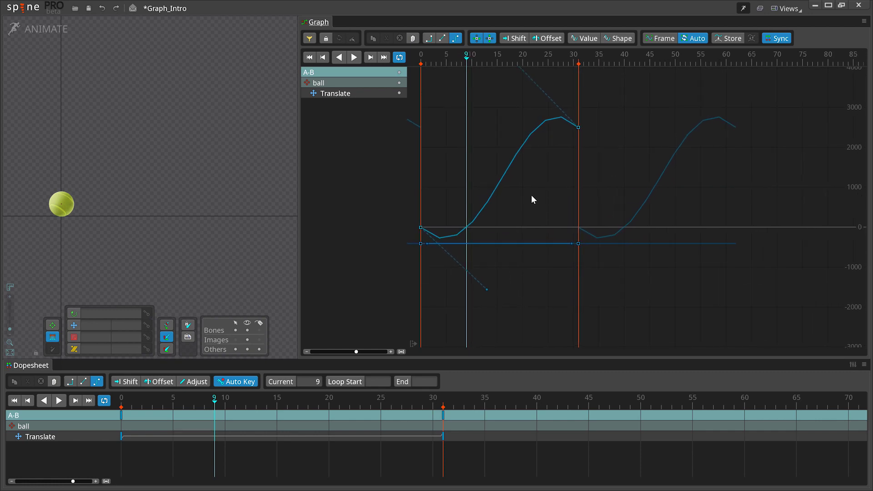
{"action": "key", "text": "d"}
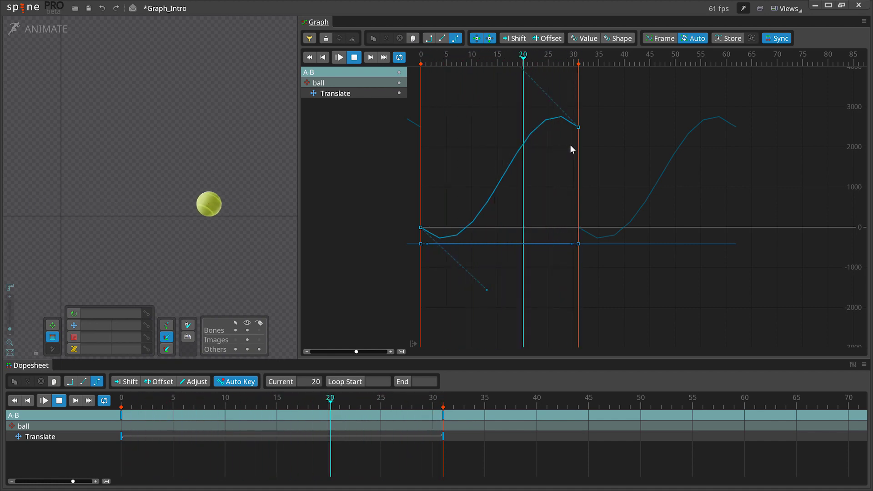
{"action": "key", "text": "a"}
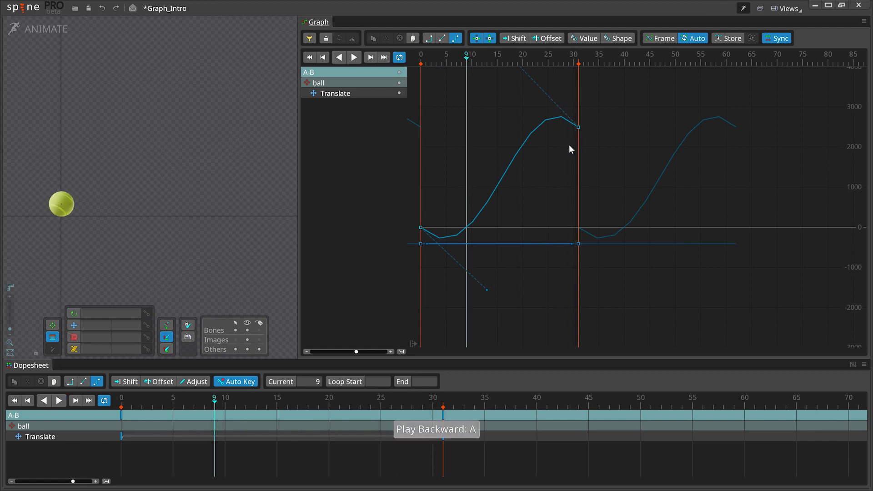
Add a translate key for the ball at frame 5, on the existing curve.
{"action": "key", "text": "s"}
{"action": "key", "text": "r"}
{"action": "key", "text": "r"}
{"action": "key", "text": "r"}
{"action": "key", "text": "r"}
{"action": "key", "text": "r"}
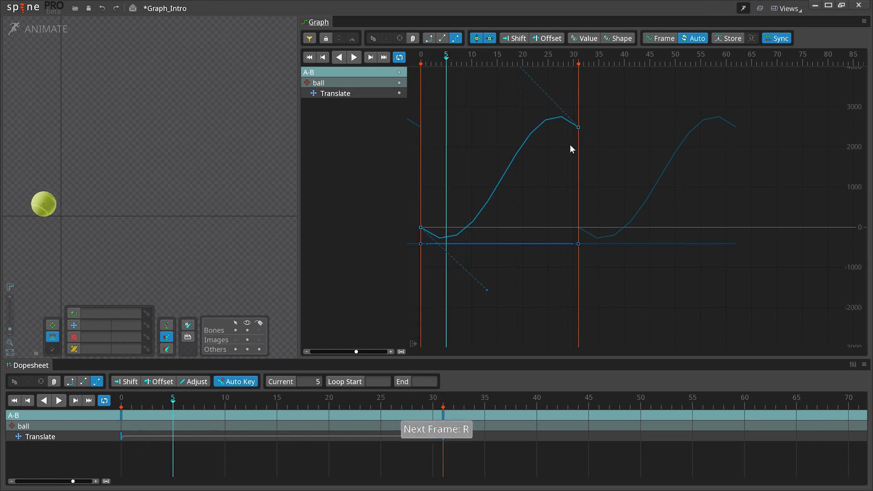
{"action": "key", "text": "l"}
Add another translate key for the ball at frame 25 and play the animation.
{"action": "key", "text": "r"}
{"action": "key", "text": "r"}
{"action": "key", "text": "r"}
{"action": "key", "text": "r"}
{"action": "key", "text": "r"}
{"action": "key", "text": "r"}
{"action": "key", "text": "r"}
{"action": "key", "text": "r"}
{"action": "key", "text": "r"}
{"action": "key", "text": "r"}
{"action": "key", "text": "r"}
{"action": "key", "text": "r"}
{"action": "key", "text": "r"}
{"action": "key", "text": "r"}
{"action": "key", "text": "r"}
{"action": "key", "text": "r"}
{"action": "key", "text": "r"}
{"action": "key", "text": "r"}
{"action": "key", "text": "r"}
{"action": "key", "text": "r"}
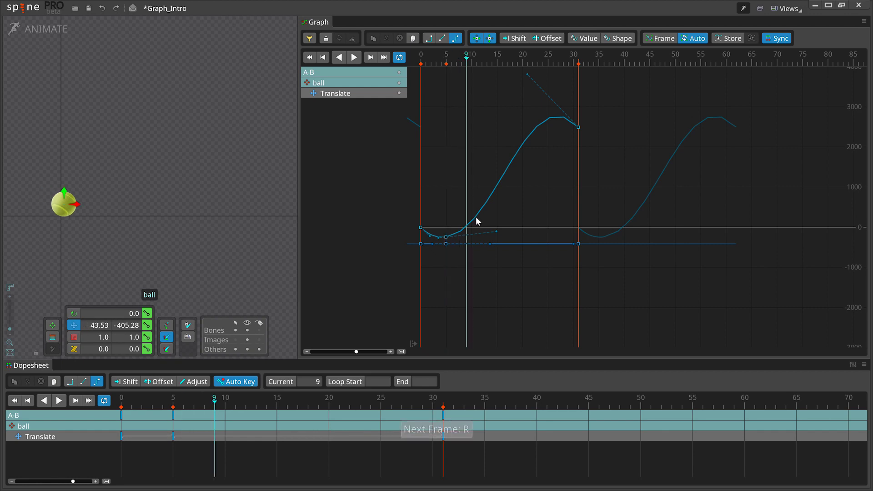
{"action": "key", "text": "e"}
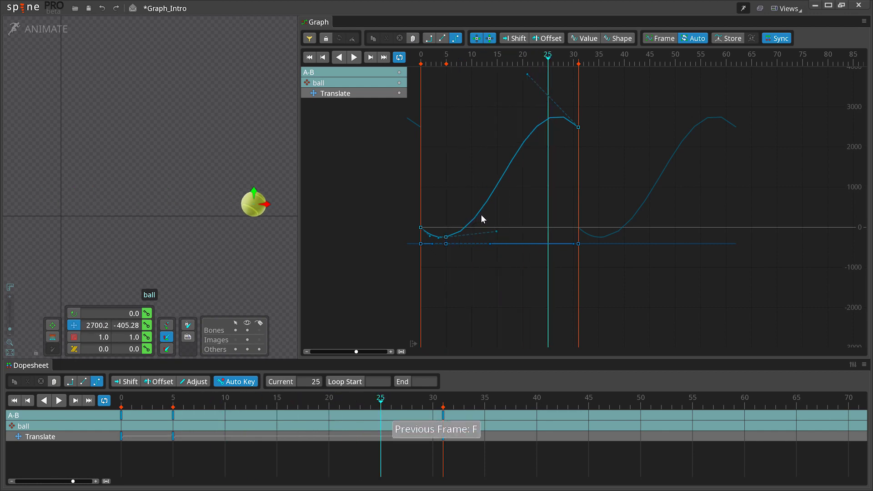
{"action": "key", "text": "l"}
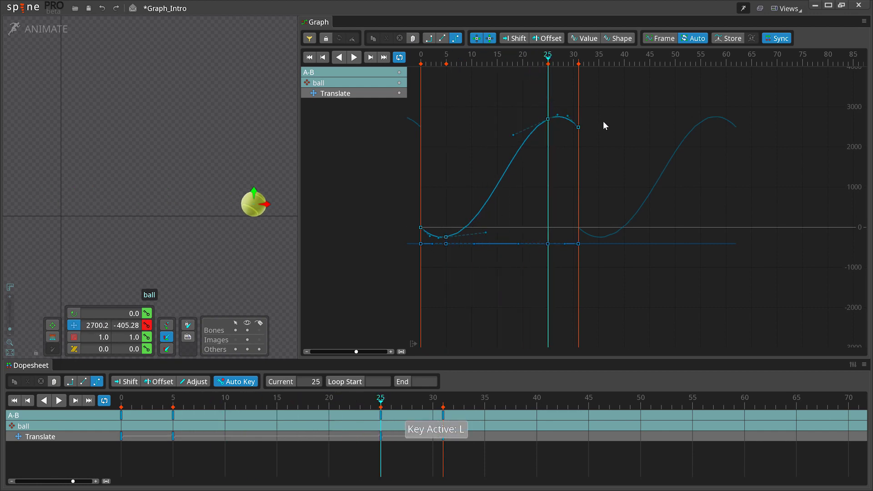
{"action": "left_click", "coordinate": [59, 400]}
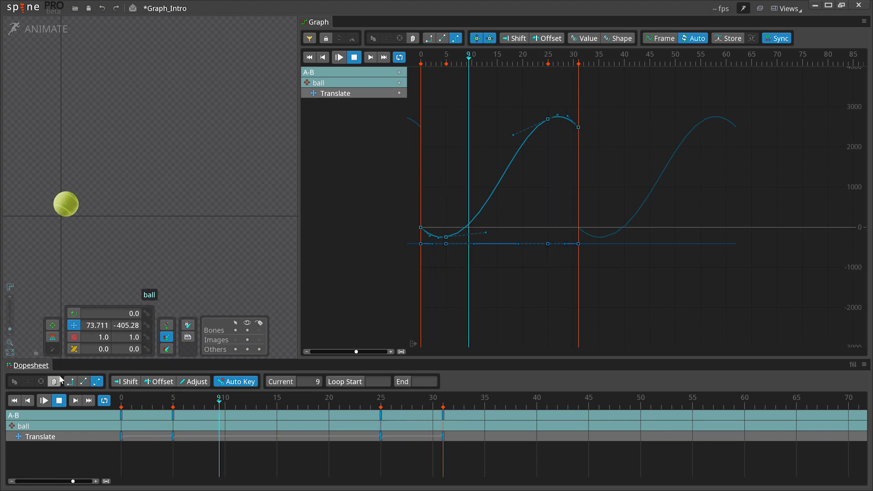